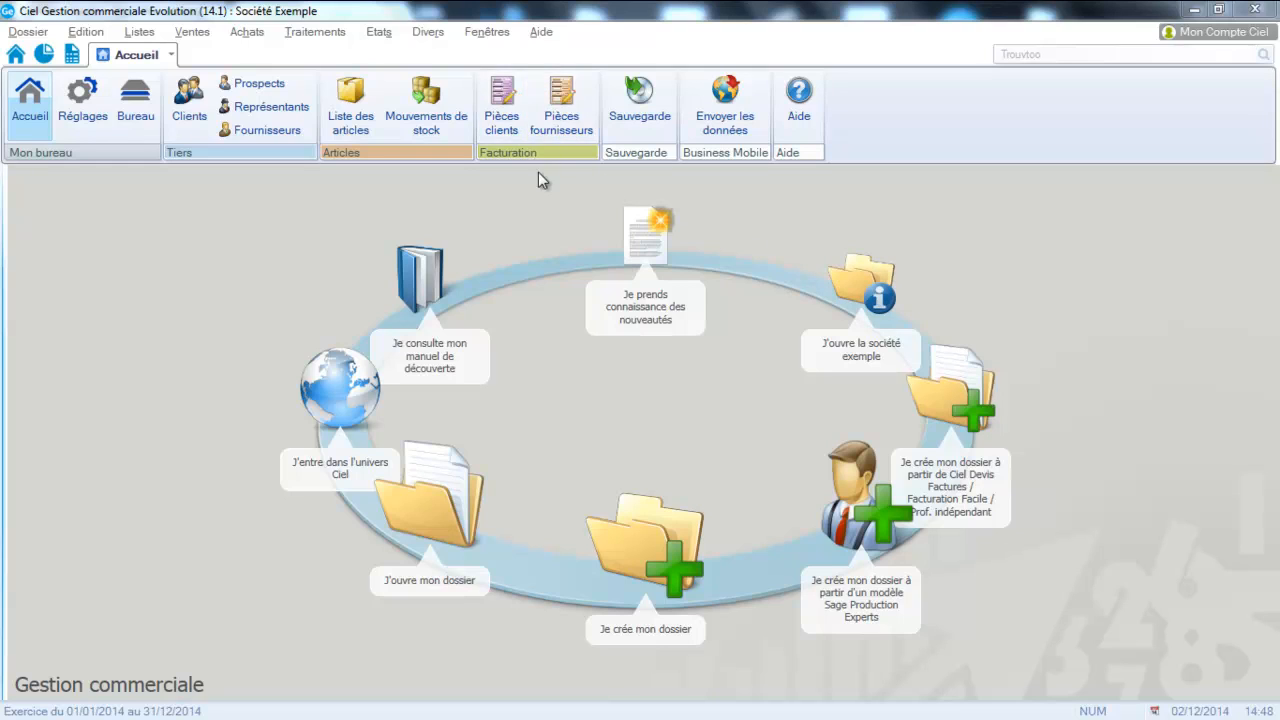
# - Open the customer documents' invoice list and show the invoices of all clients
pyautogui.click(502, 119)
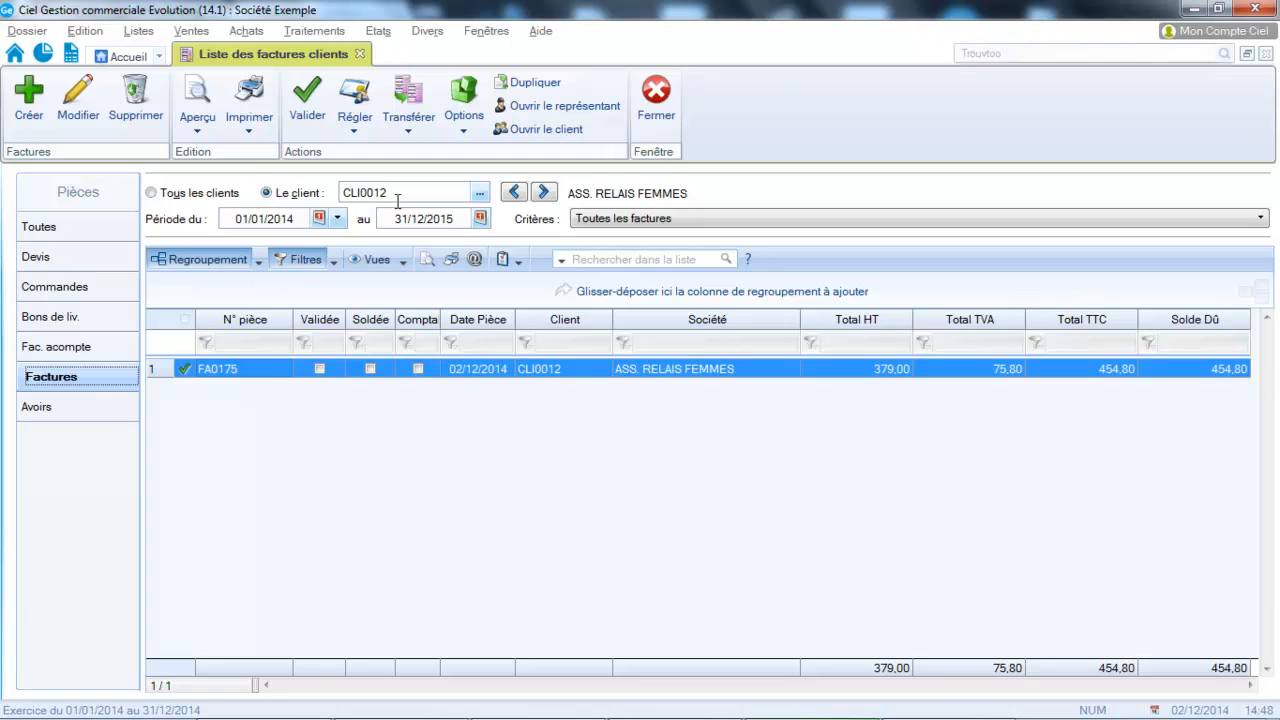
pyautogui.click(152, 194)
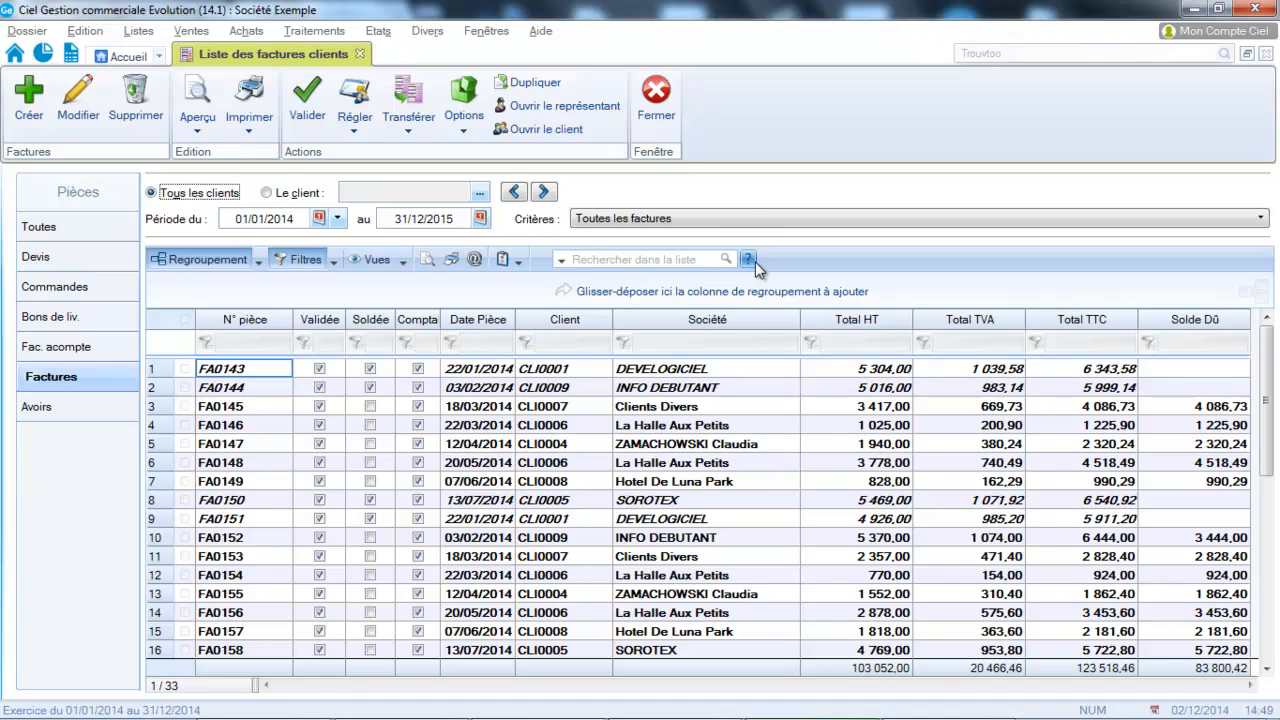
# - Filter the customer invoice list to the client ASS. RELAIS FEMMES
pyautogui.click(282, 197)
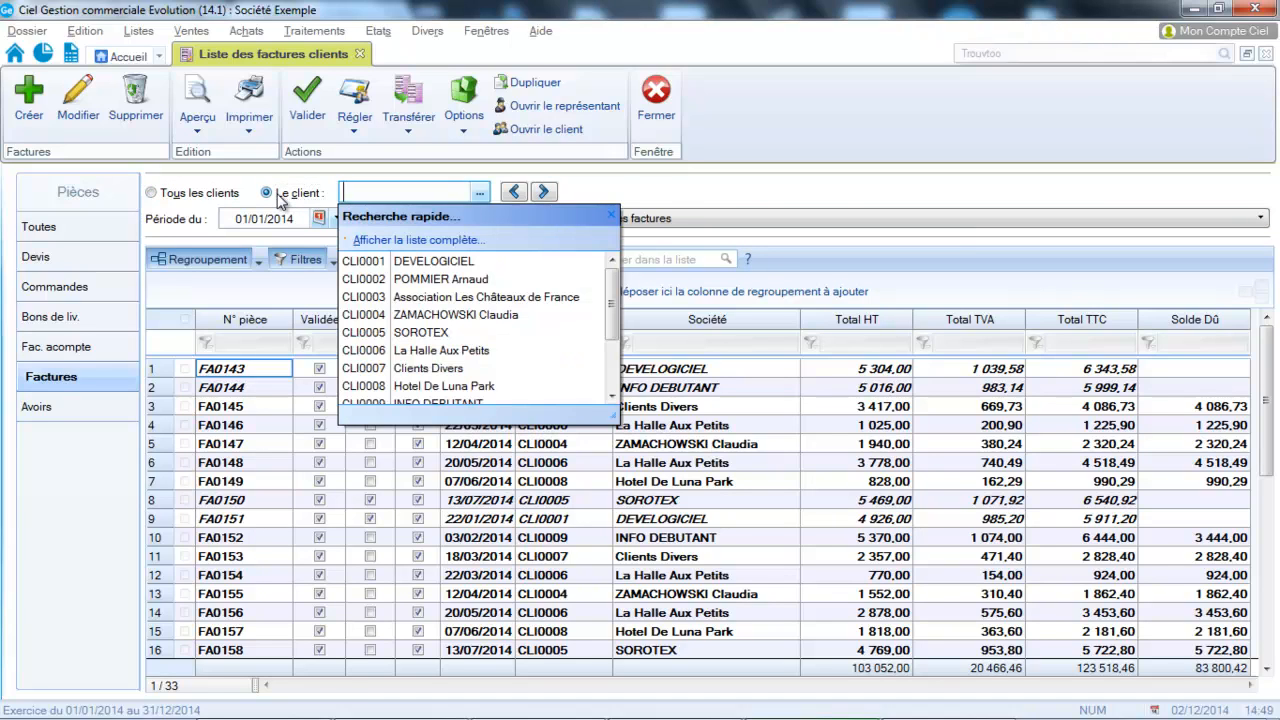
pyautogui.moveTo(614, 276); pyautogui.dragTo(618, 332)
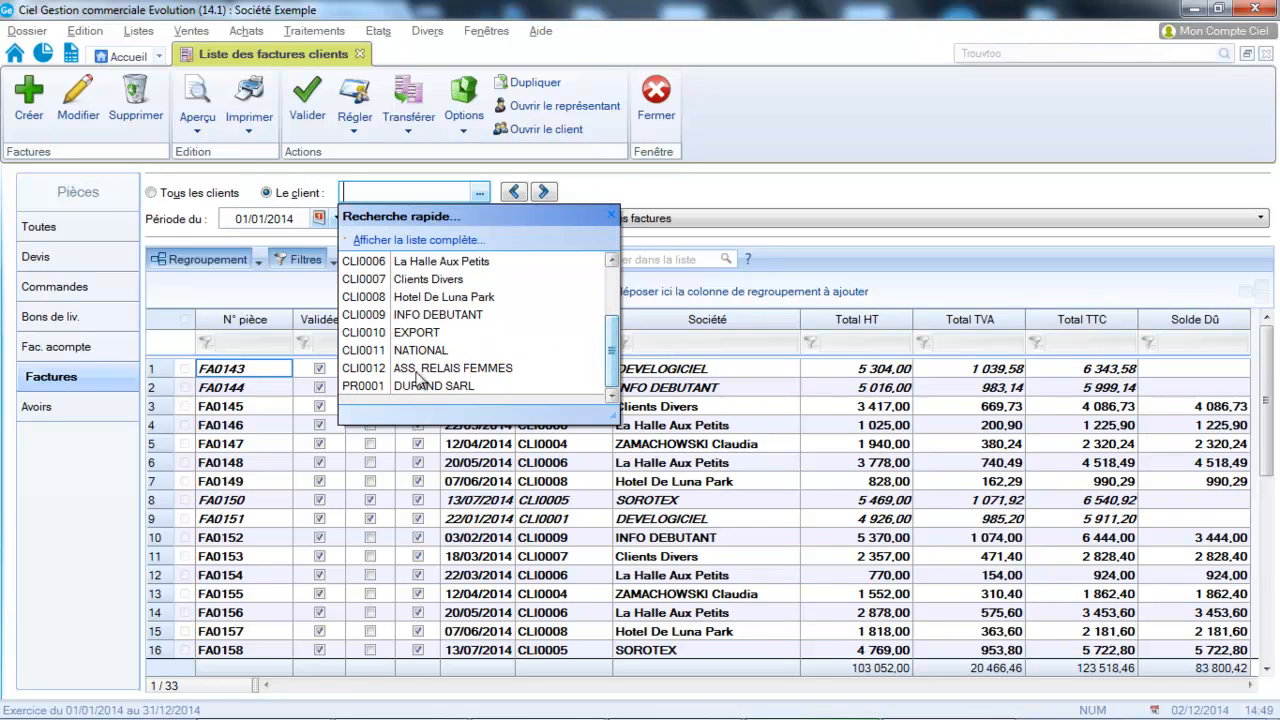
pyautogui.click(408, 370)
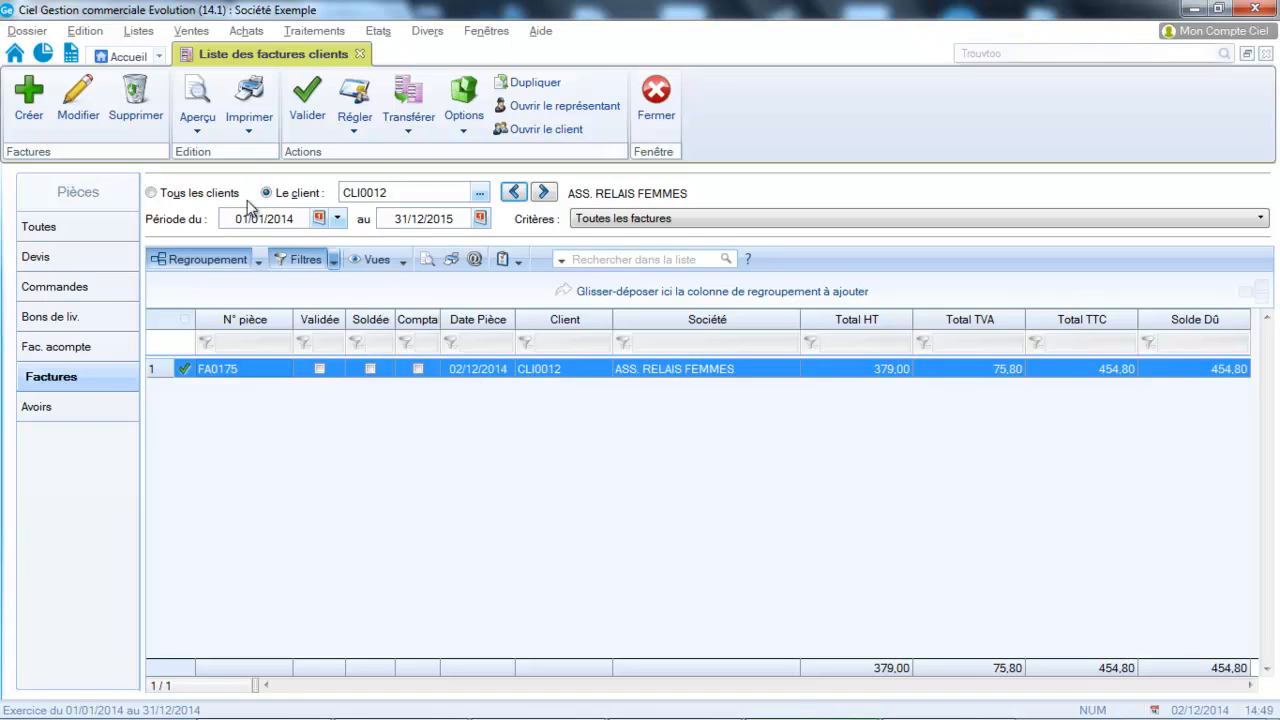
# - Show the invoices of all clients with the criterion "Les factures non réglées"
pyautogui.click(206, 193)
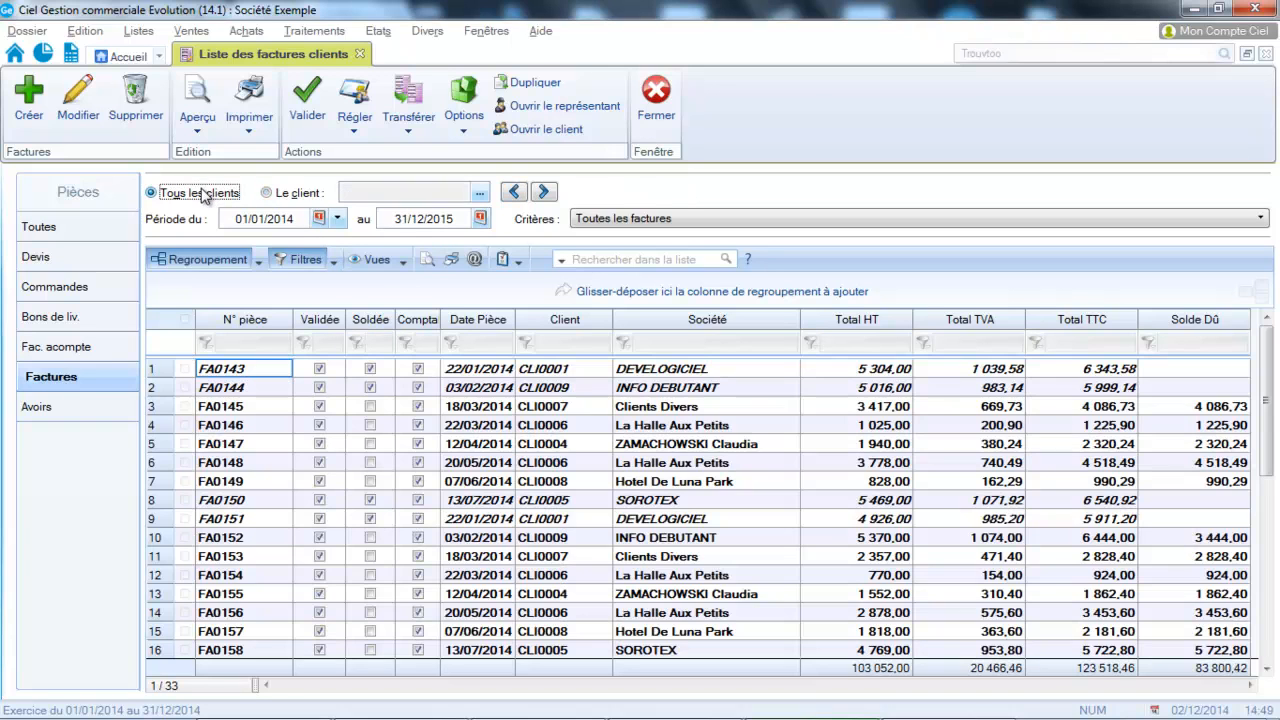
pyautogui.click(627, 225)
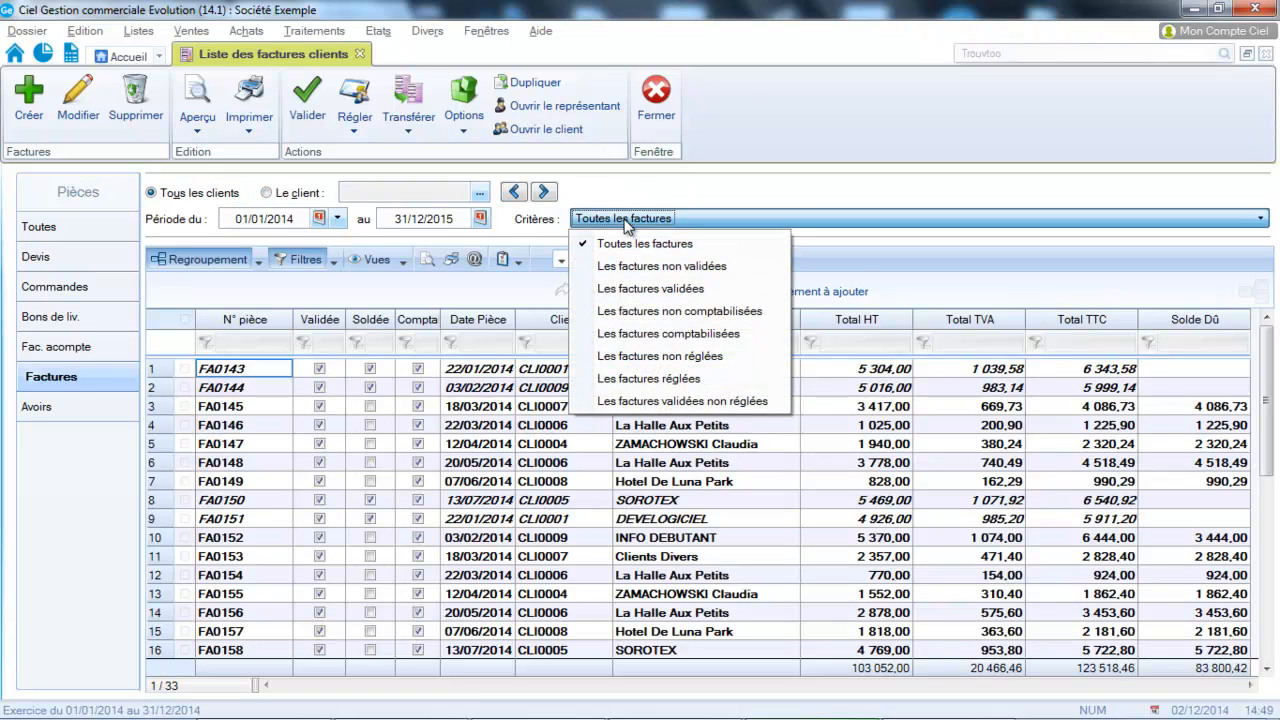
pyautogui.click(659, 356)
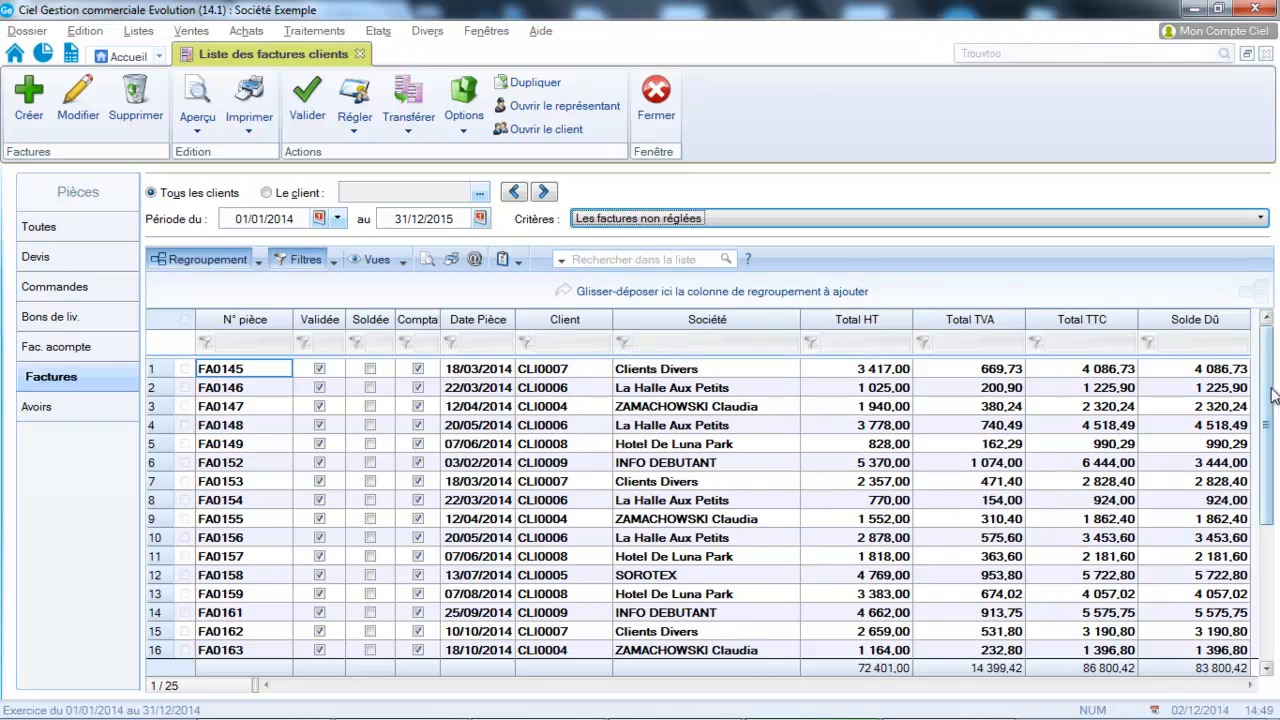
pyautogui.moveTo(1268, 382); pyautogui.dragTo(1270, 525)
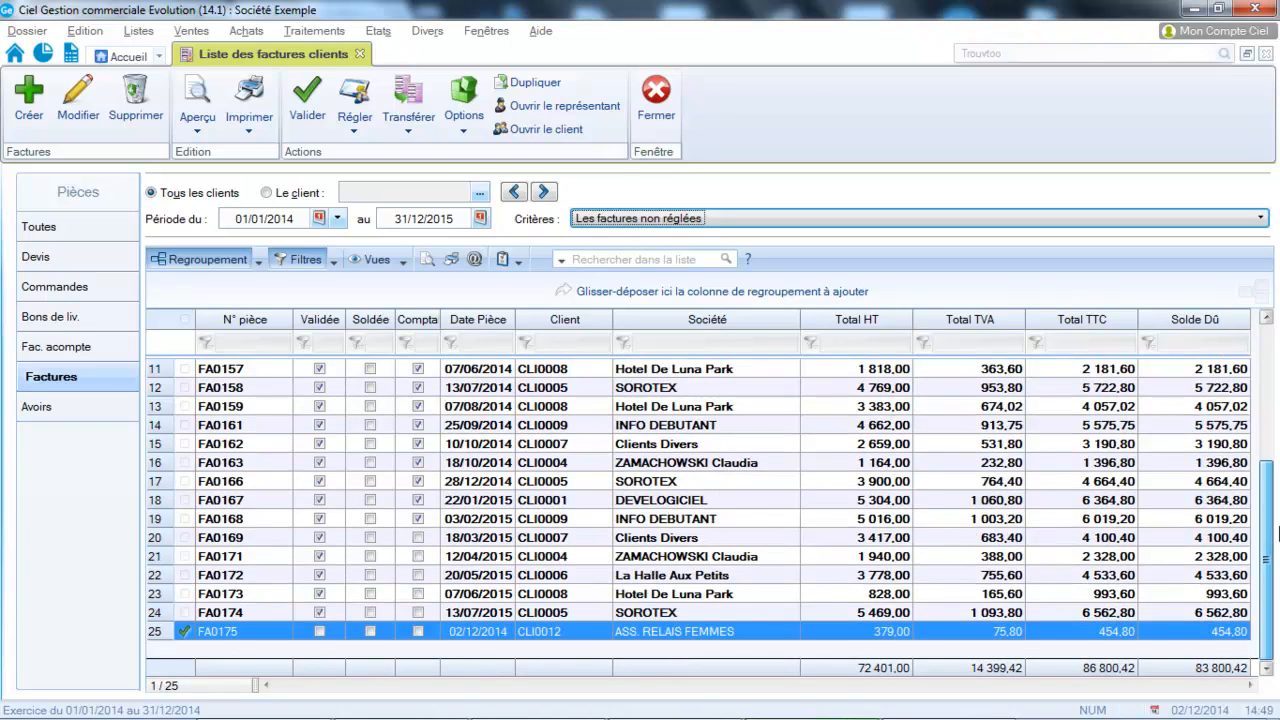
# - Restrict the unpaid invoices to the client ASS. RELAIS FEMMES
pyautogui.click(303, 195)
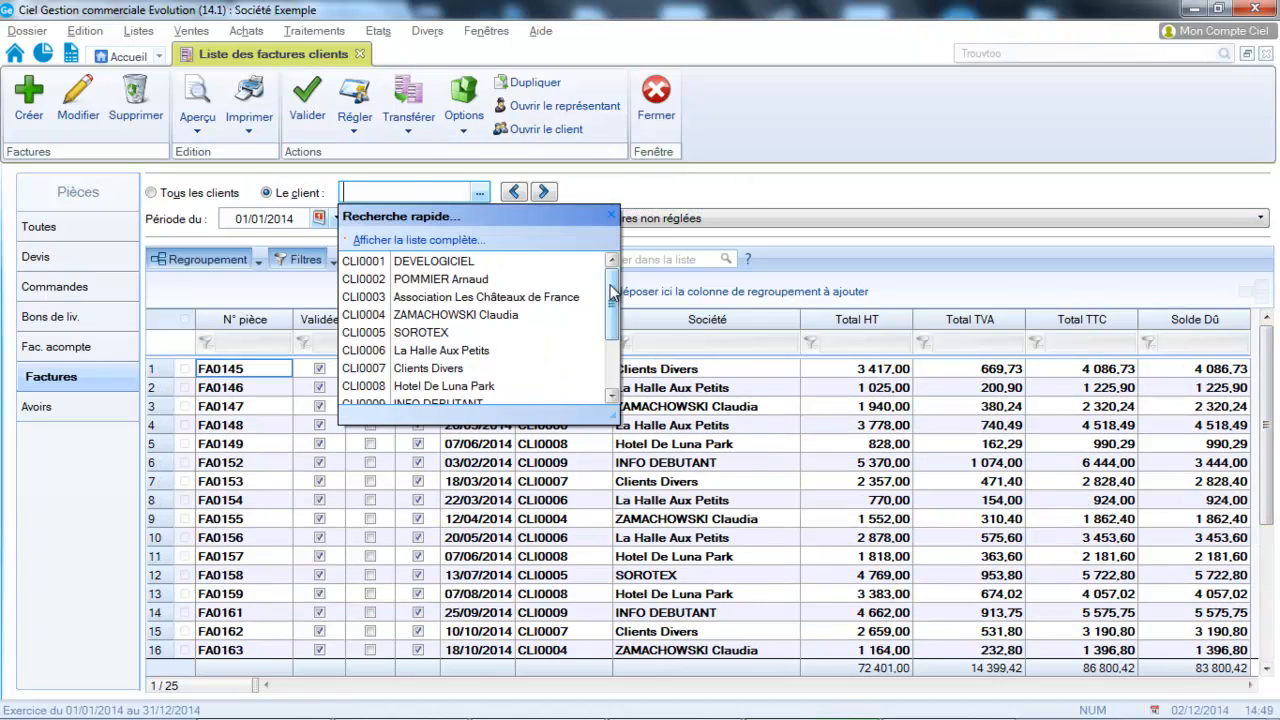
pyautogui.scroll(-2, 614, 291)
pyautogui.click(499, 373)
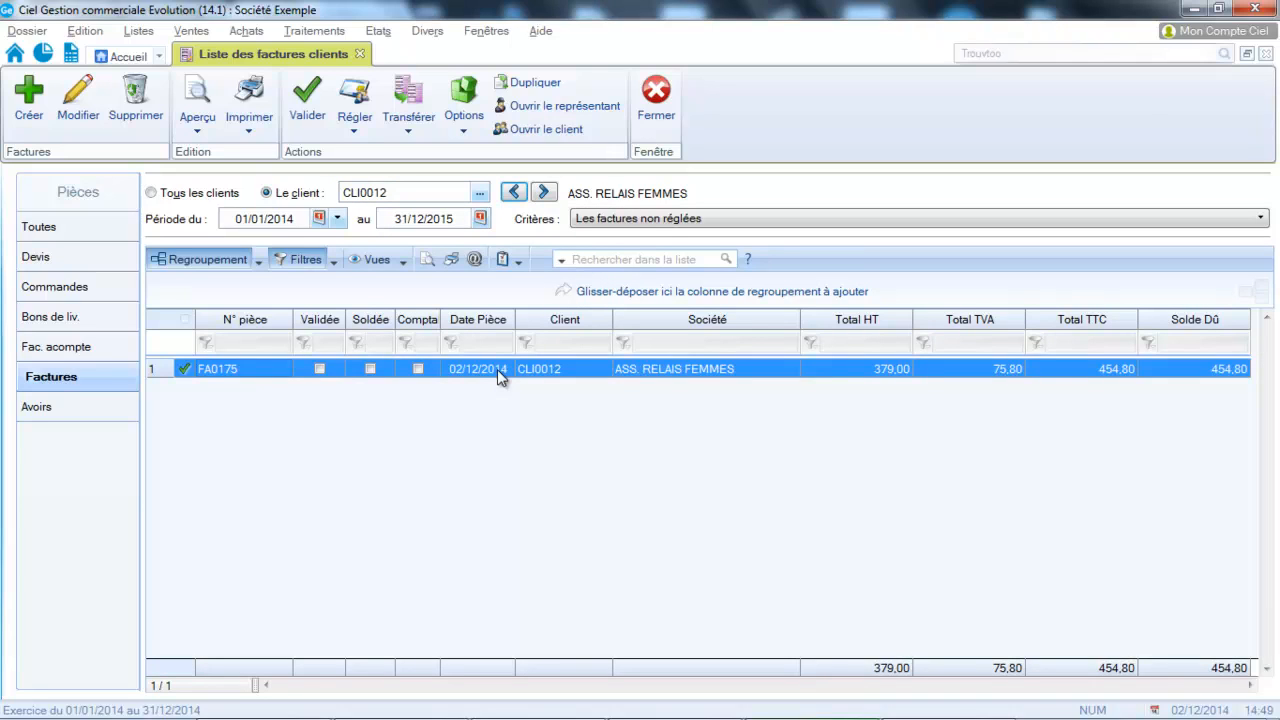
# - Run an automatic payment on the ASS. RELAIS FEMMES invoice dated 02/12/2014, confirming it and continuing the invoice validation
pyautogui.click(481, 370)
pyautogui.click(352, 118)
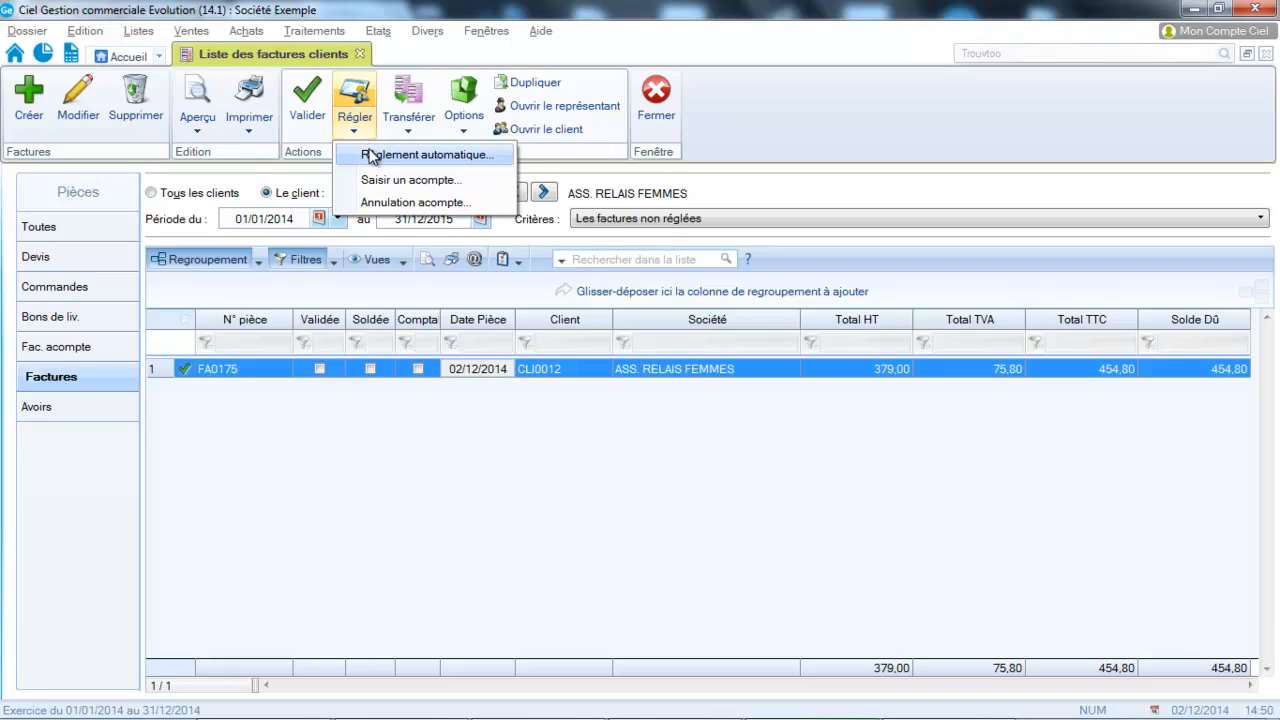
pyautogui.click(370, 156)
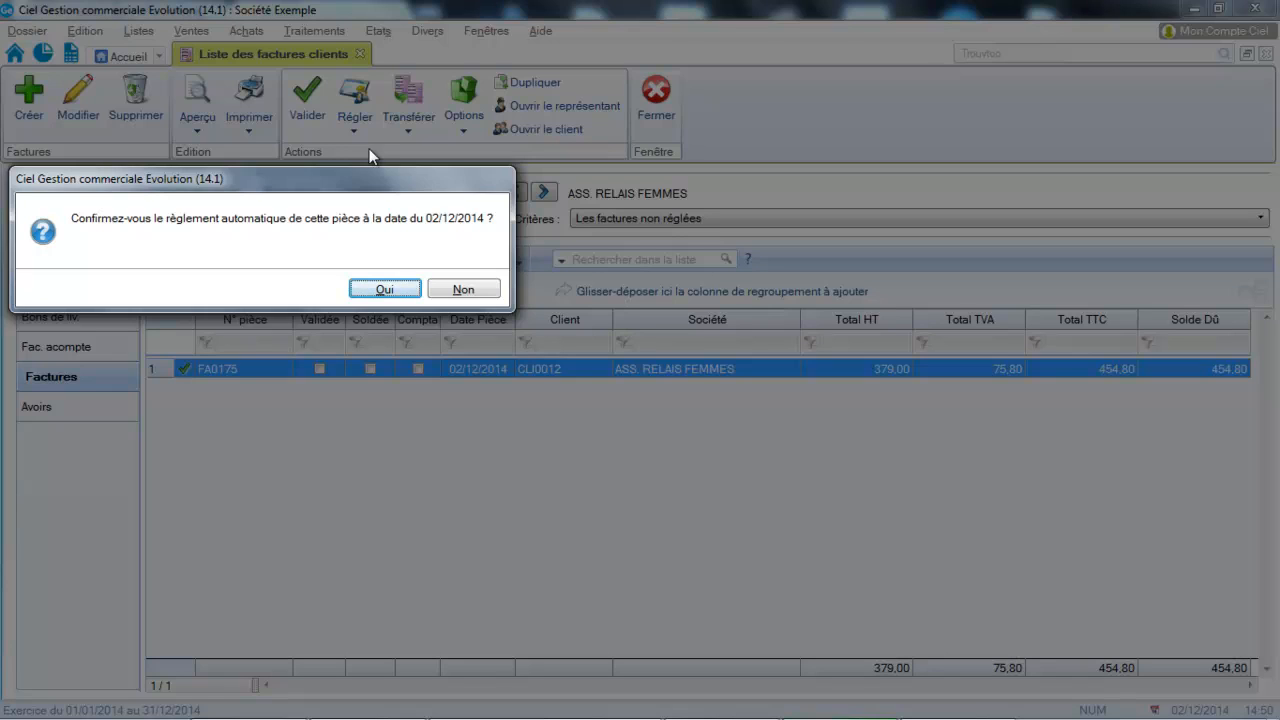
pyautogui.click(385, 290)
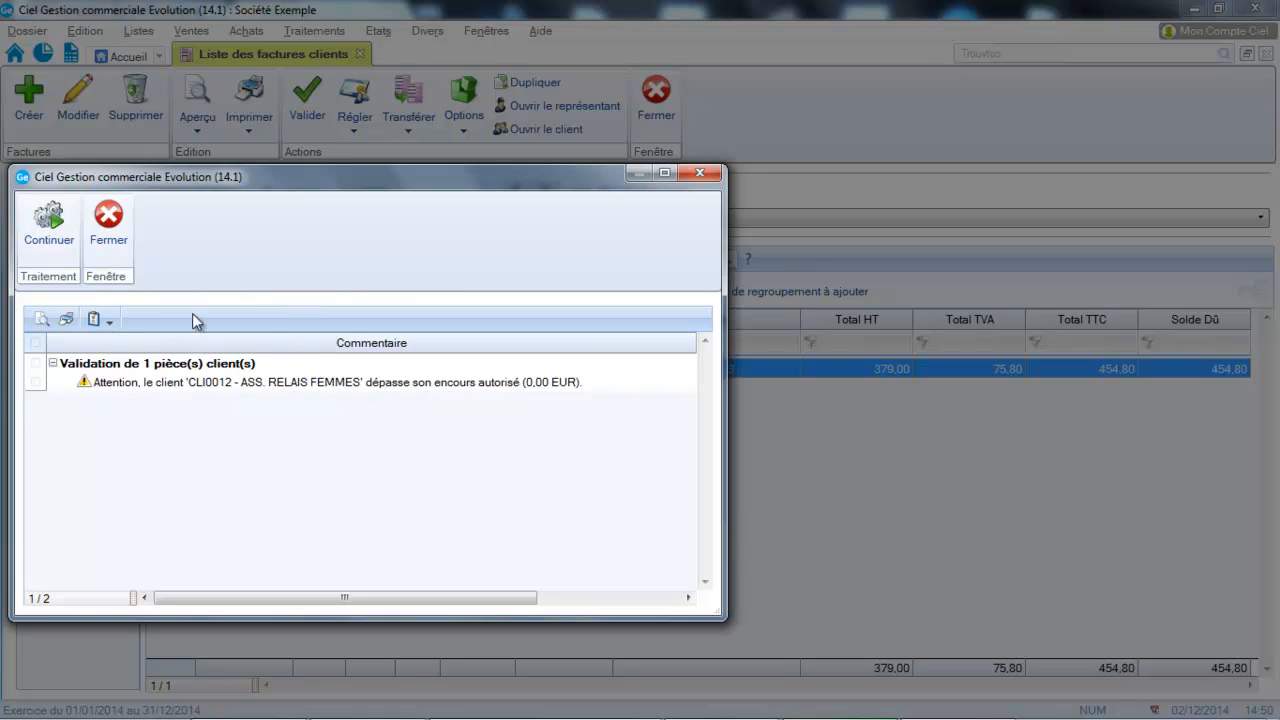
pyautogui.click(52, 244)
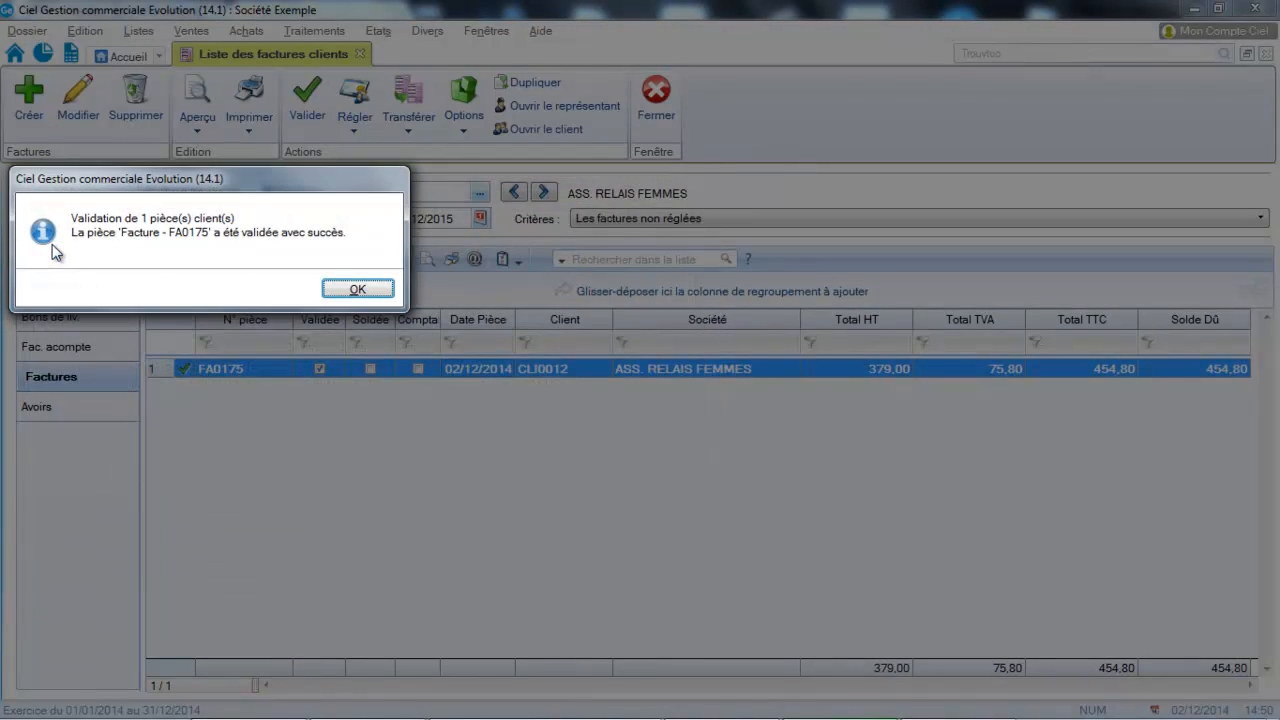
pyautogui.click(358, 289)
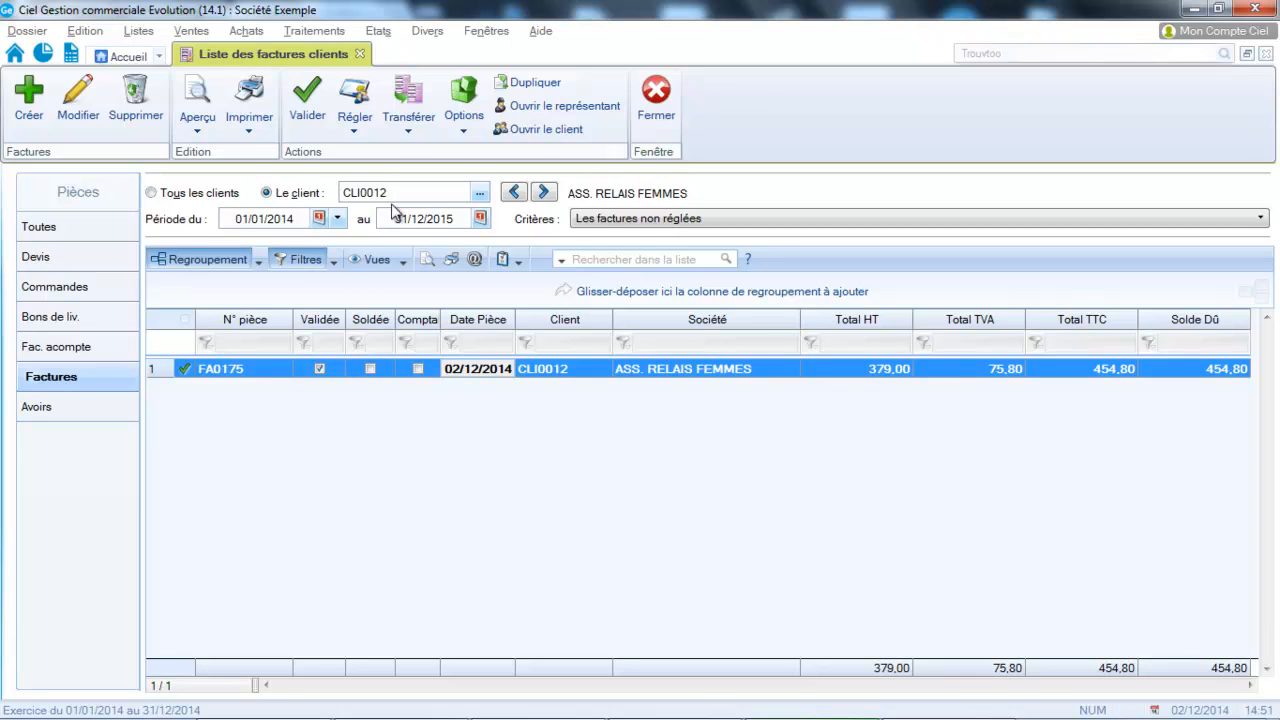
# - Show the unpaid invoices of all clients and select the La Halle Aux Petits invoice dated 22/03/2014
pyautogui.click(219, 193)
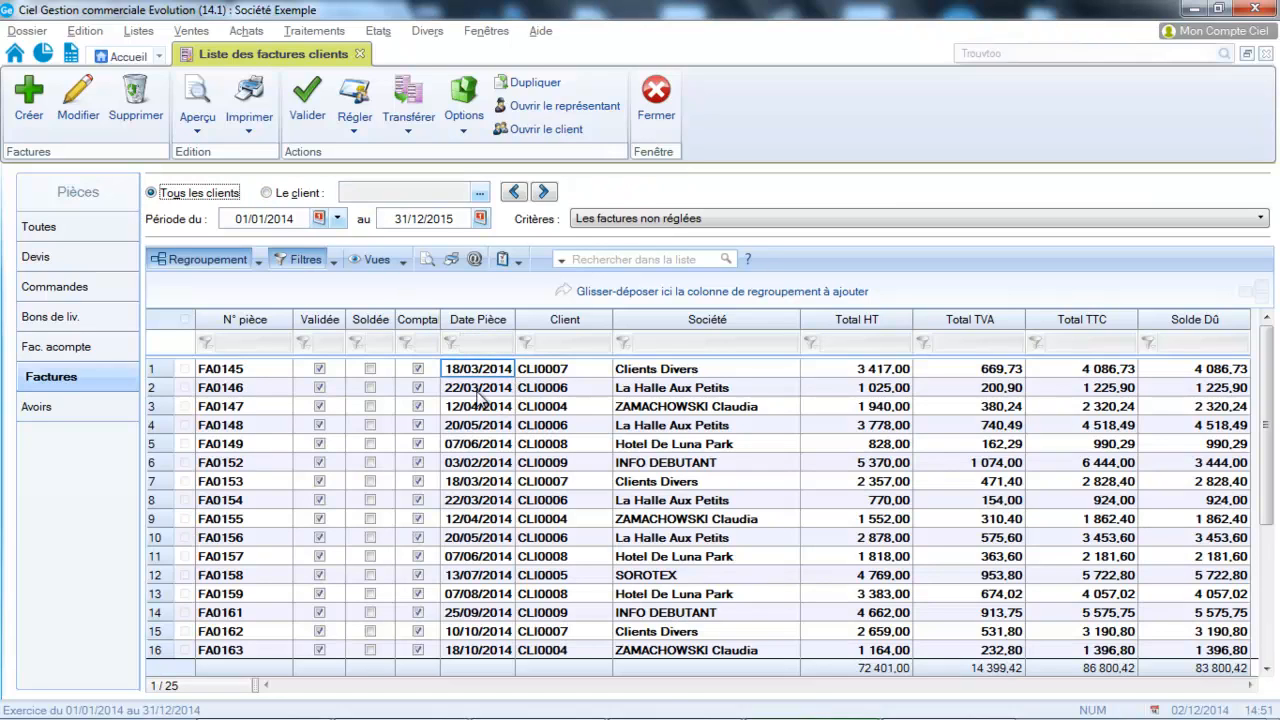
pyautogui.moveTo(478, 392); pyautogui.dragTo(480, 396)
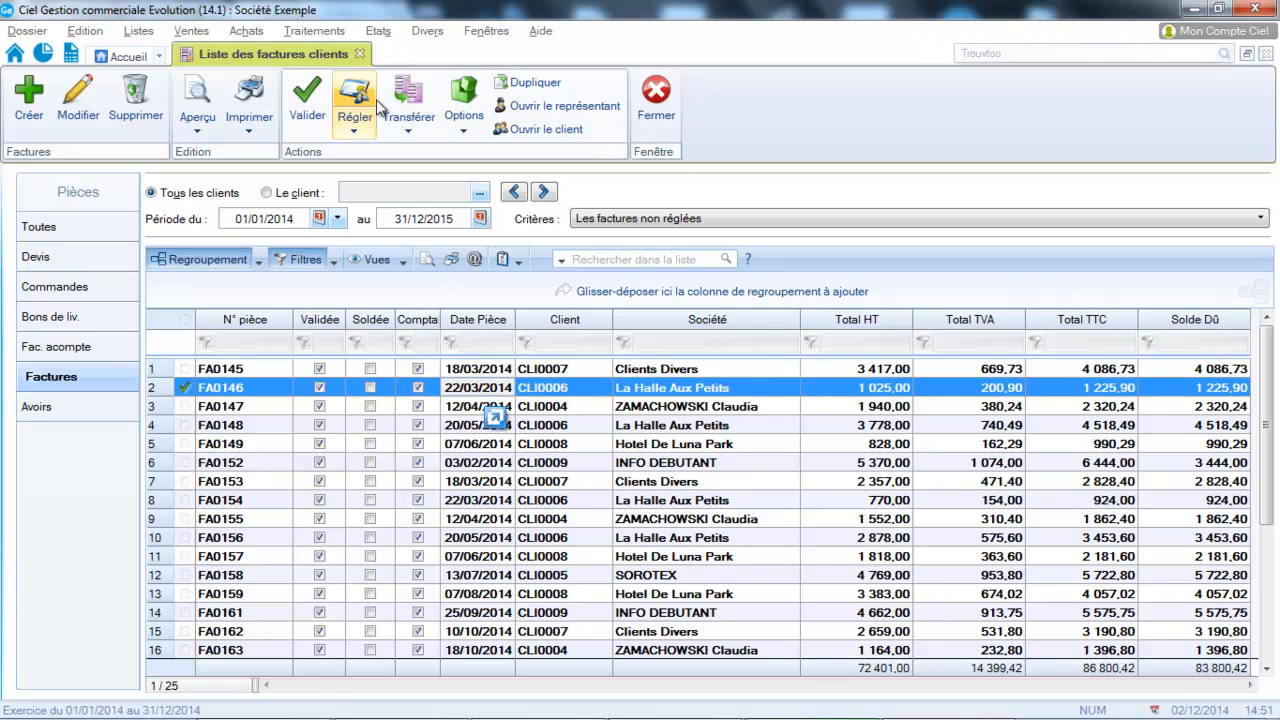
# - Open the list of customer payments and create a new payment for the client DEVELOGICIEL
pyautogui.click(189, 31)
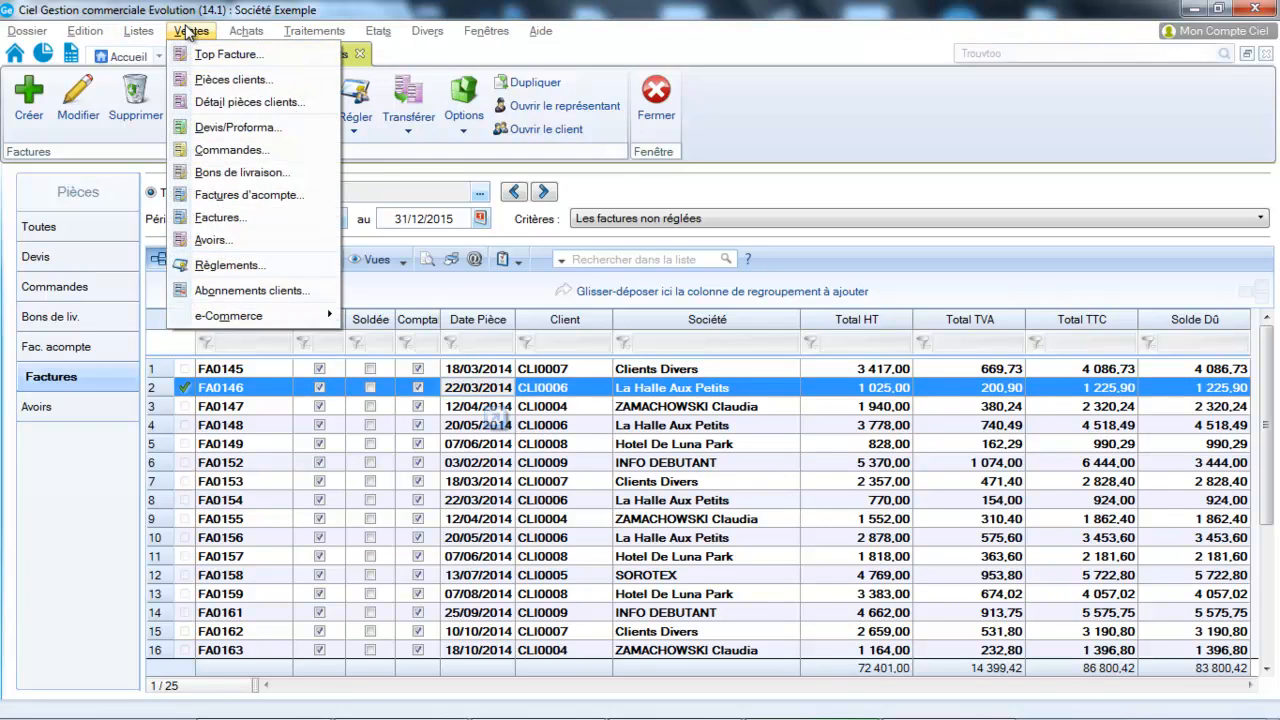
pyautogui.click(254, 266)
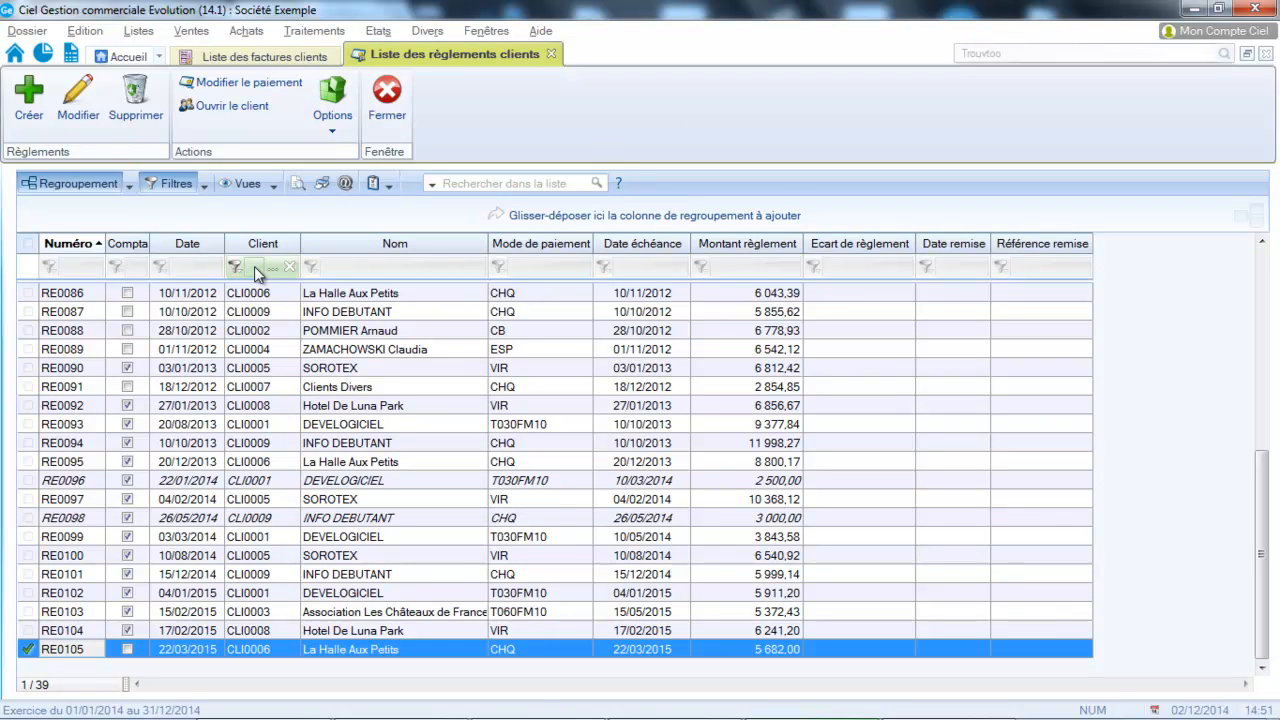
pyautogui.click(22, 114)
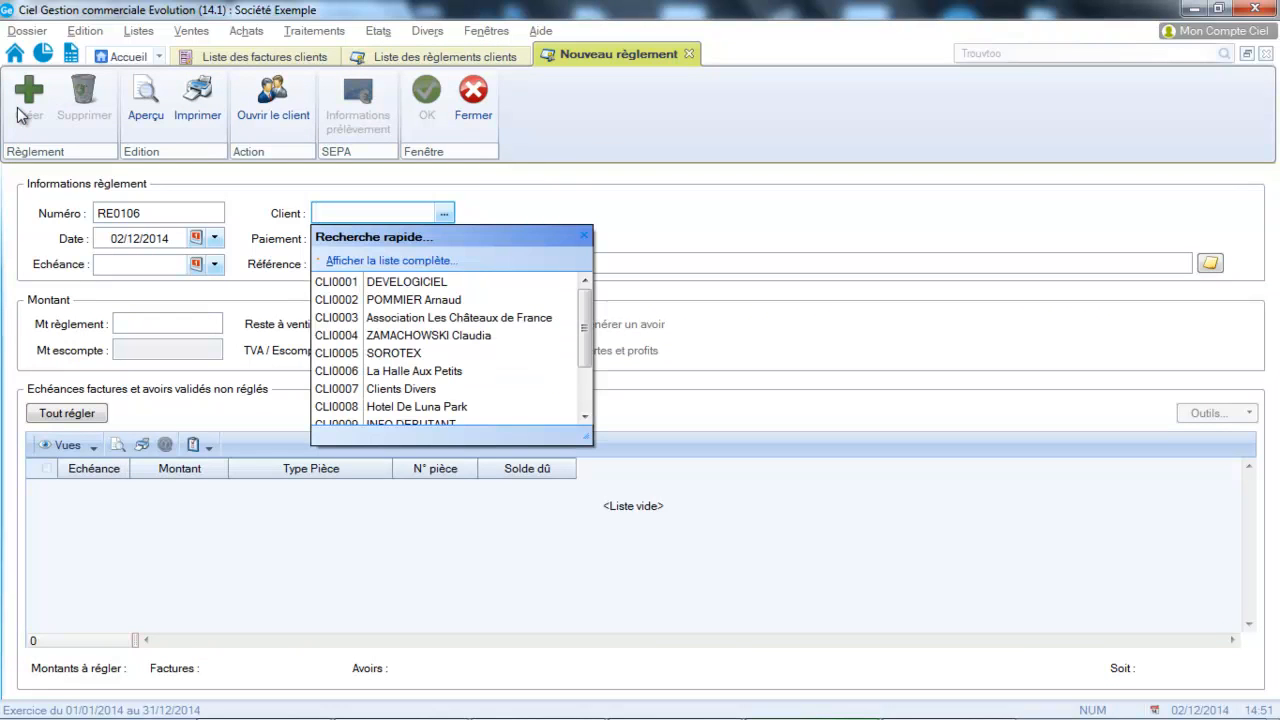
pyautogui.click(393, 283)
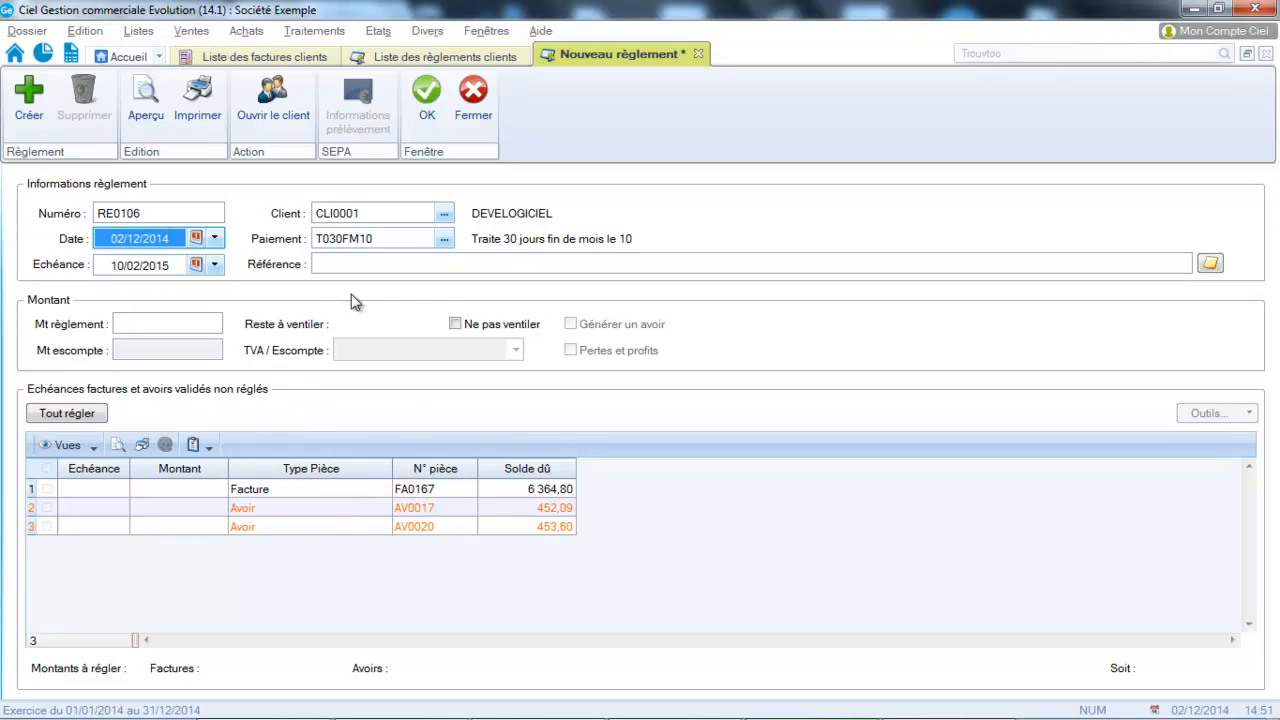
pyautogui.click(191, 31)
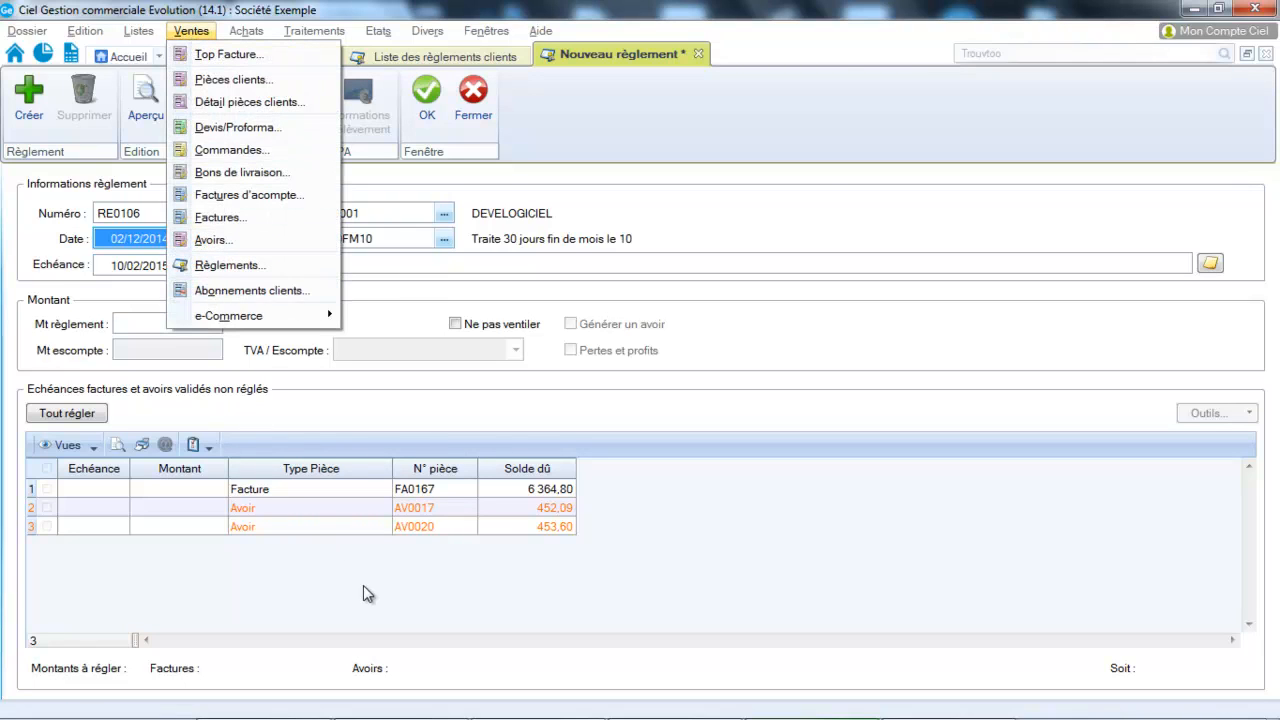
pyautogui.click(409, 606)
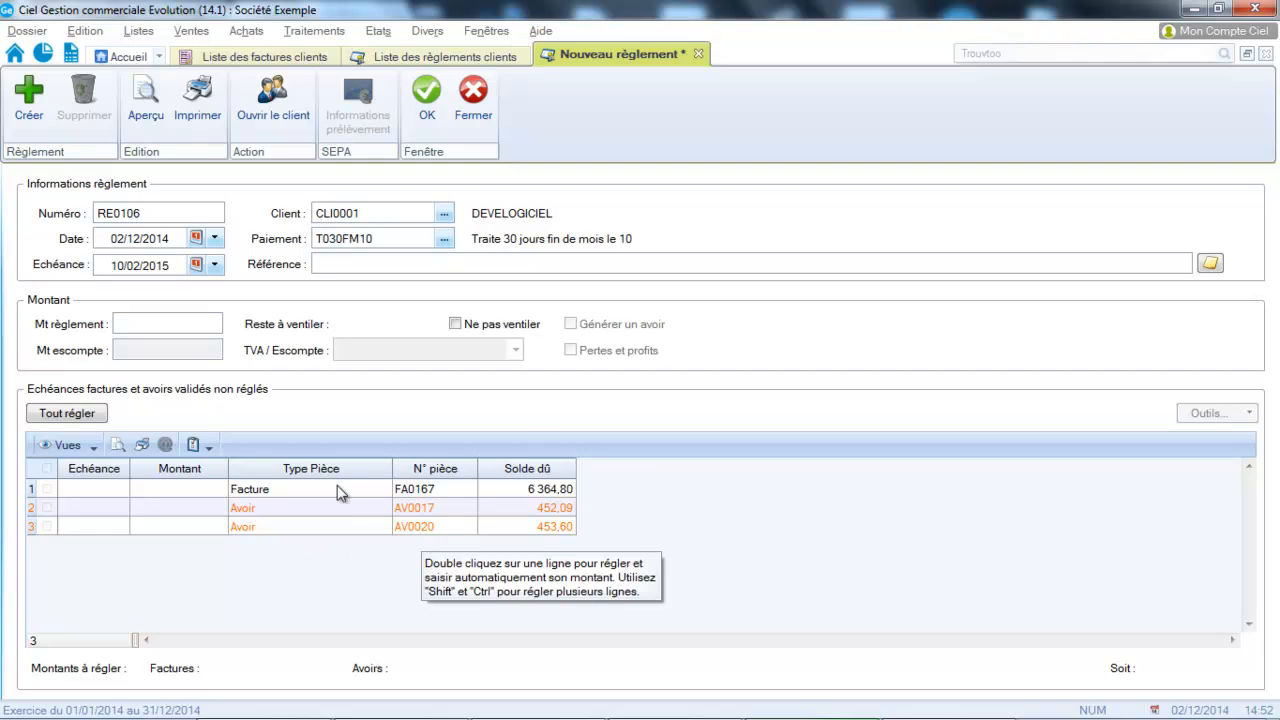
# - Mark all of the client's outstanding invoices and credit notes for settlement in the new payment
pyautogui.click(85, 414)
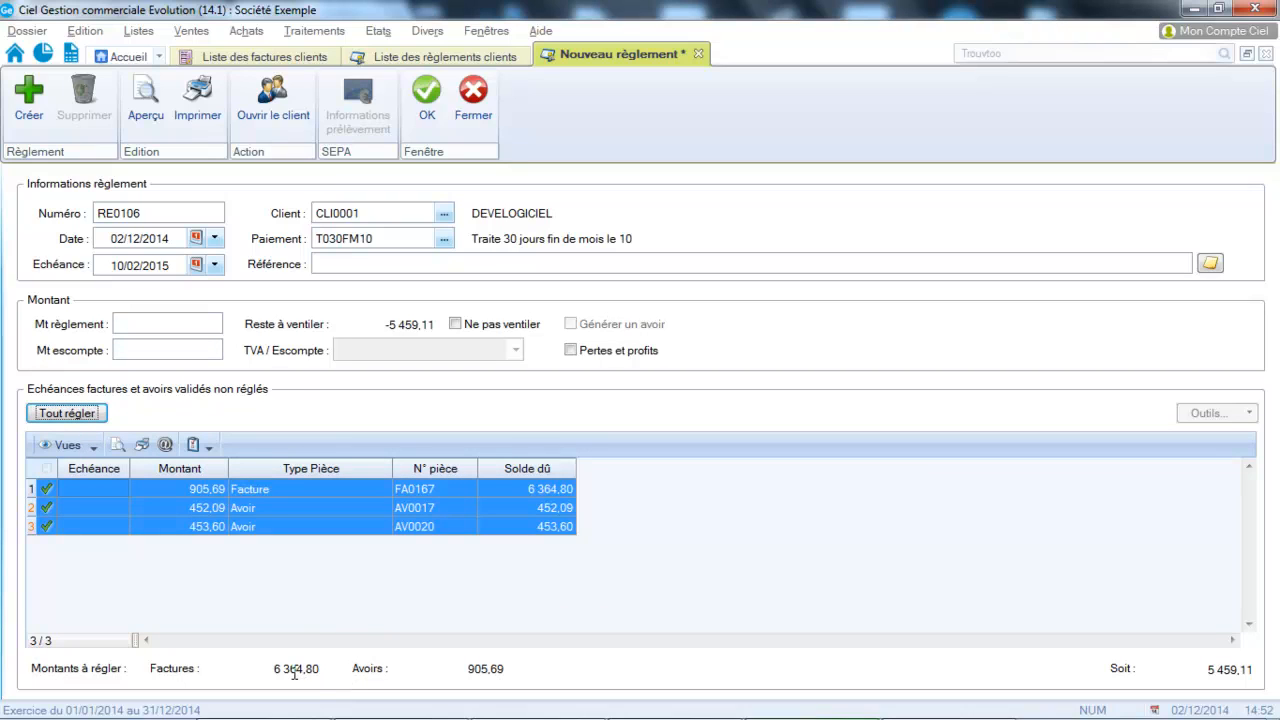
pyautogui.moveTo(315, 674)
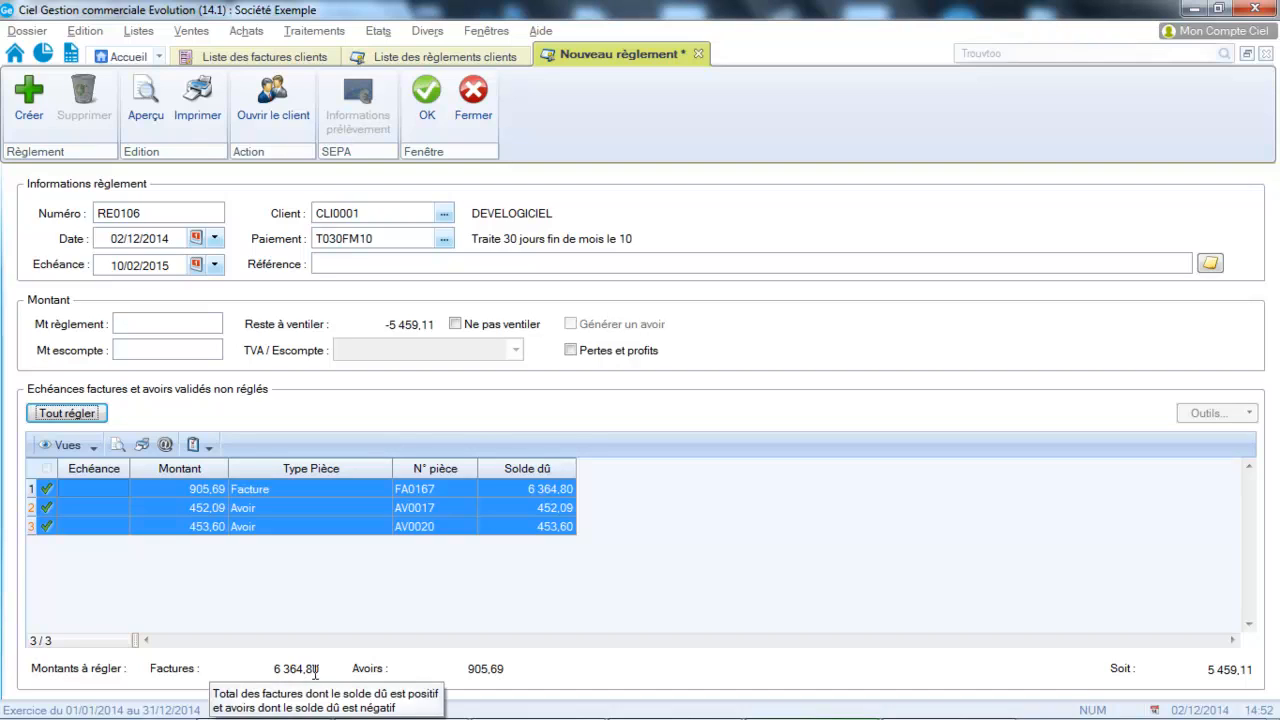
pyautogui.moveTo(499, 674)
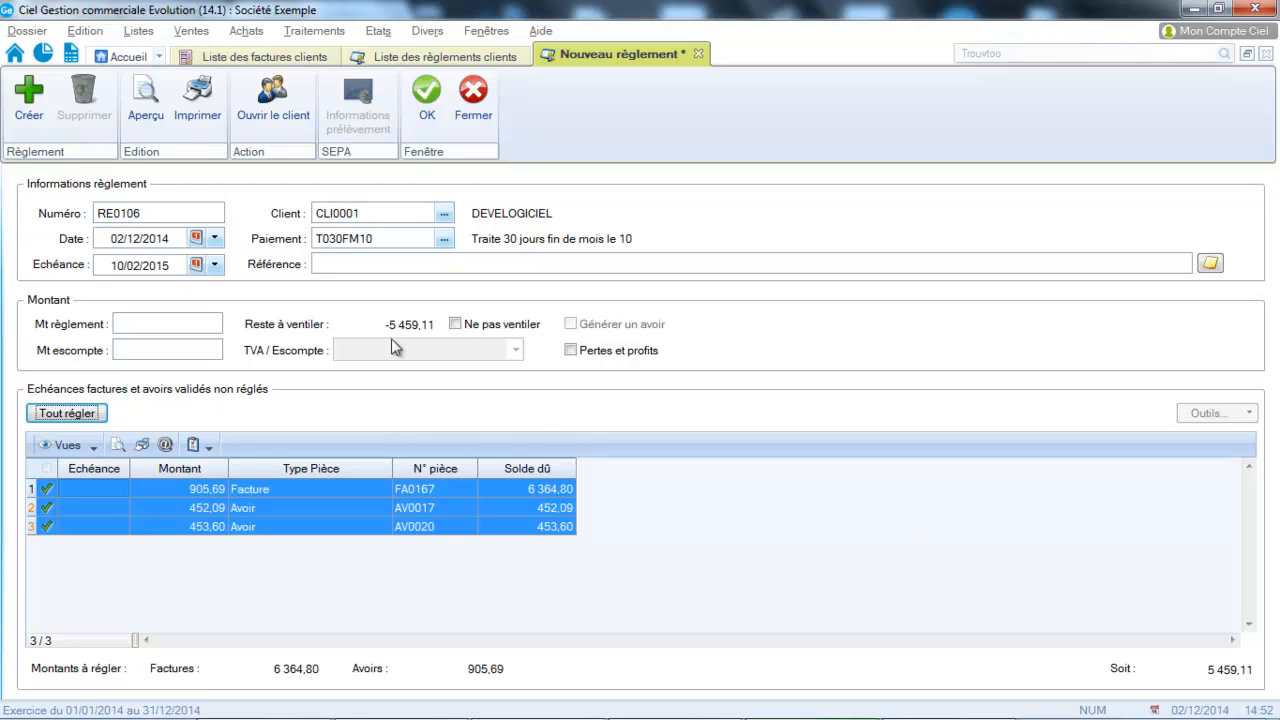
# - Set the payment amount to 5459,11 and save the payment
pyautogui.click(192, 328)
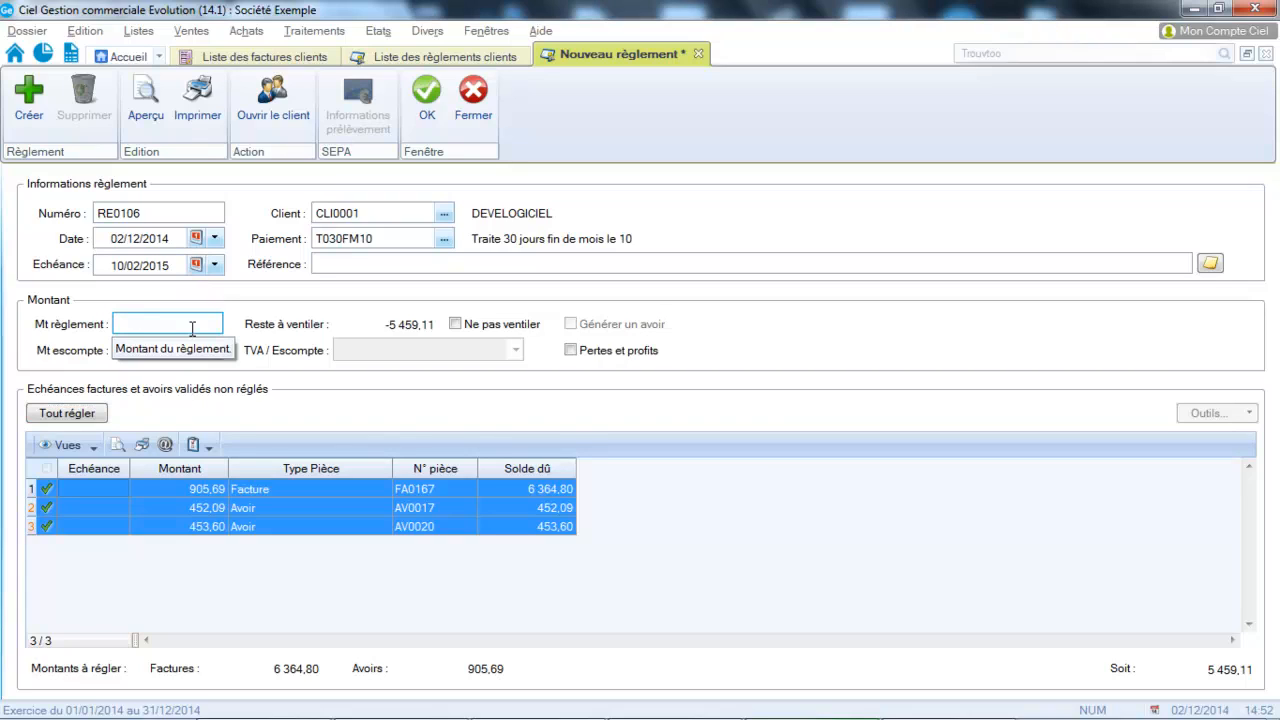
pyautogui.write('549')
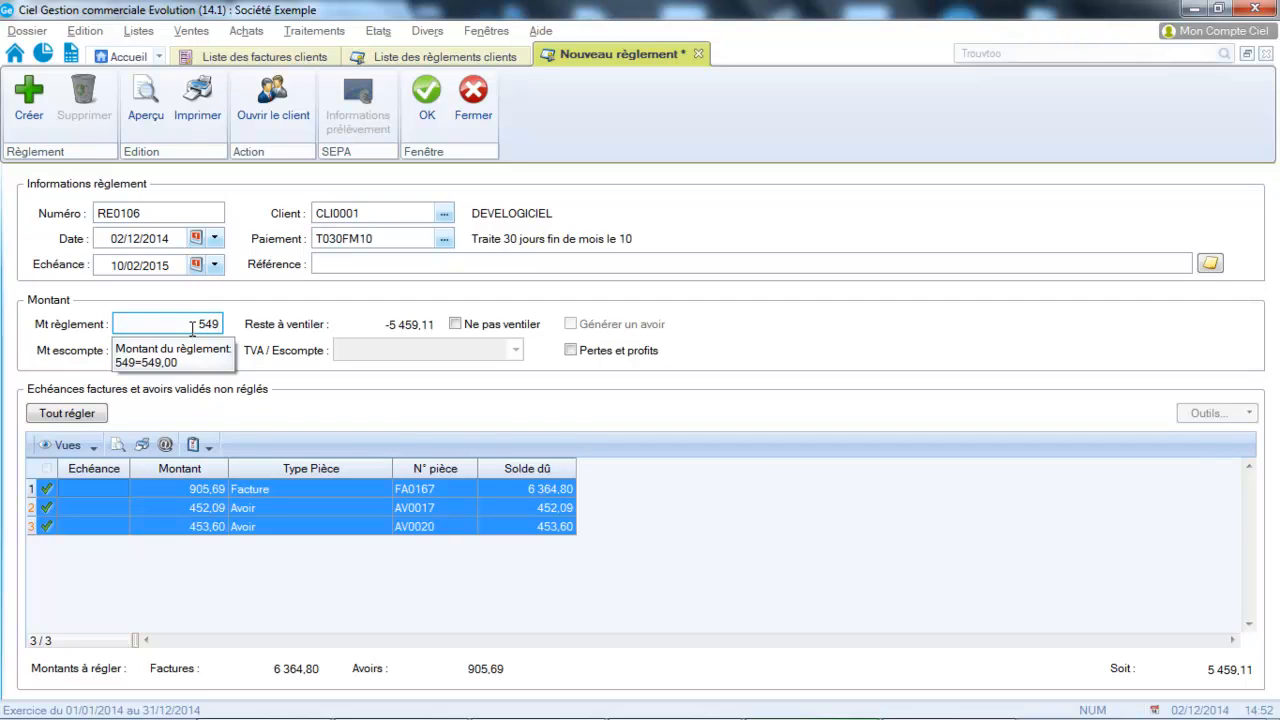
pyautogui.press('BackSpace')
pyautogui.write('59,11')
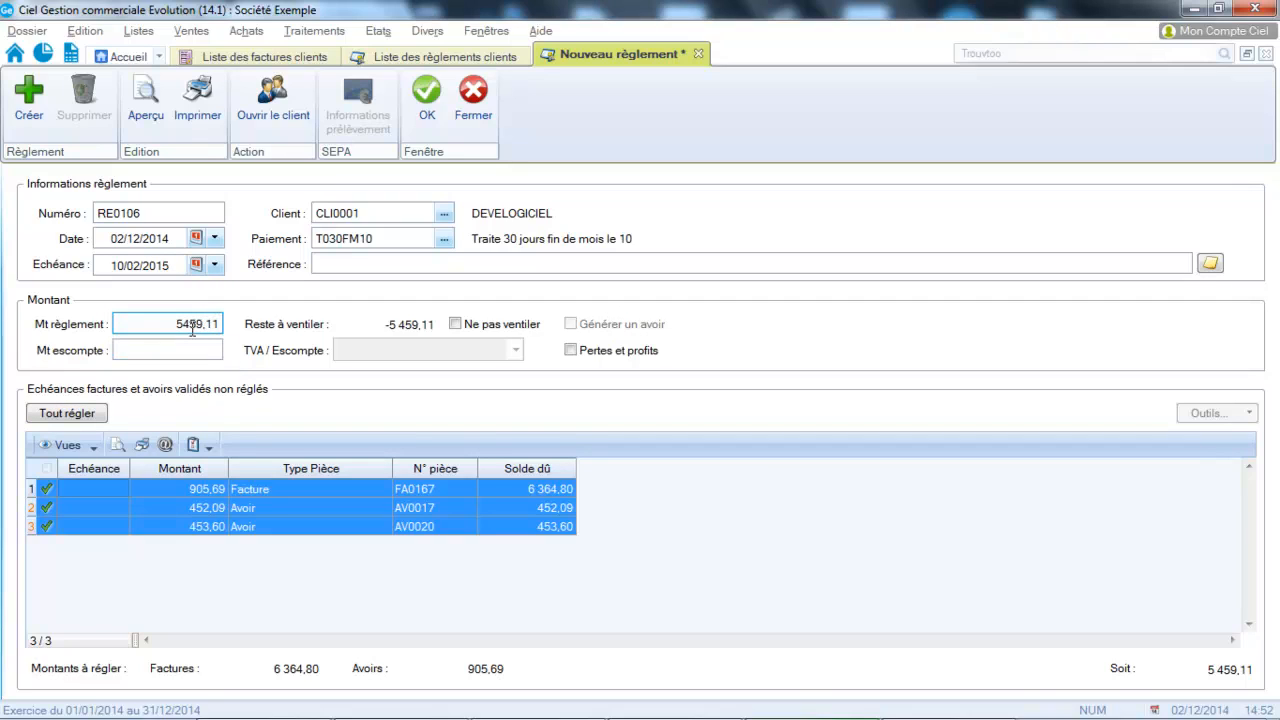
pyautogui.press('Tab')
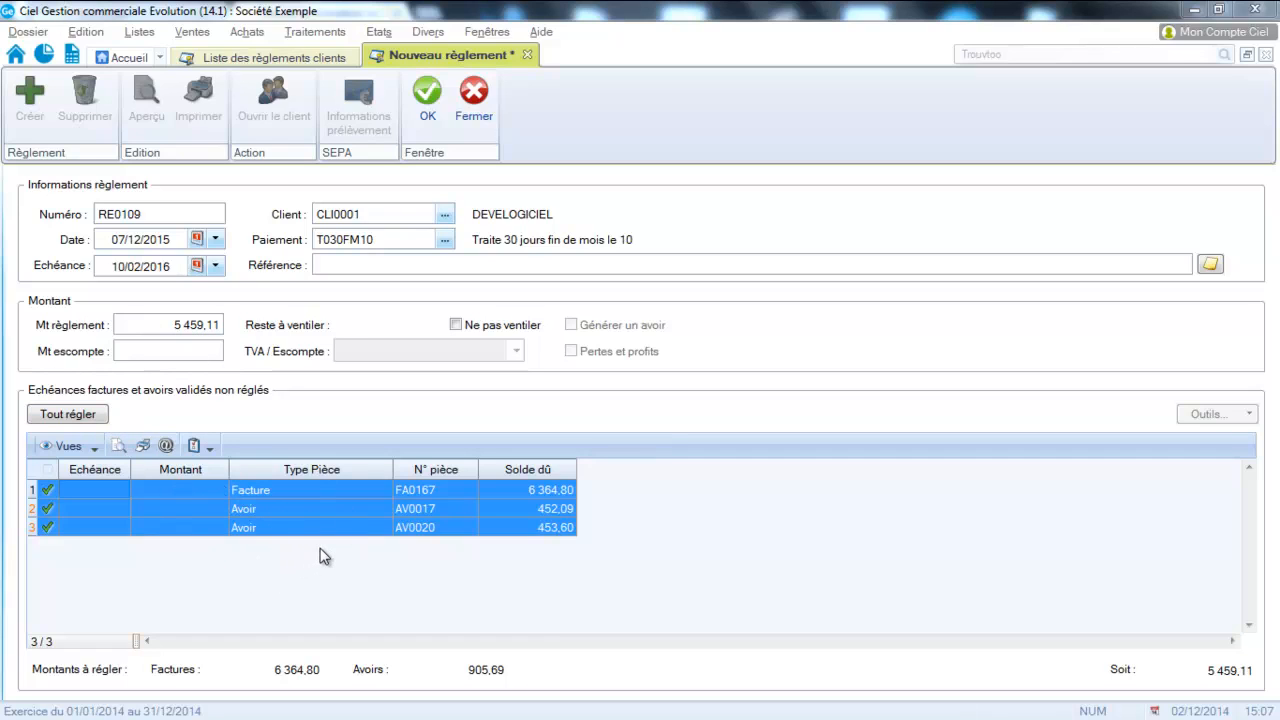
pyautogui.click(427, 100)
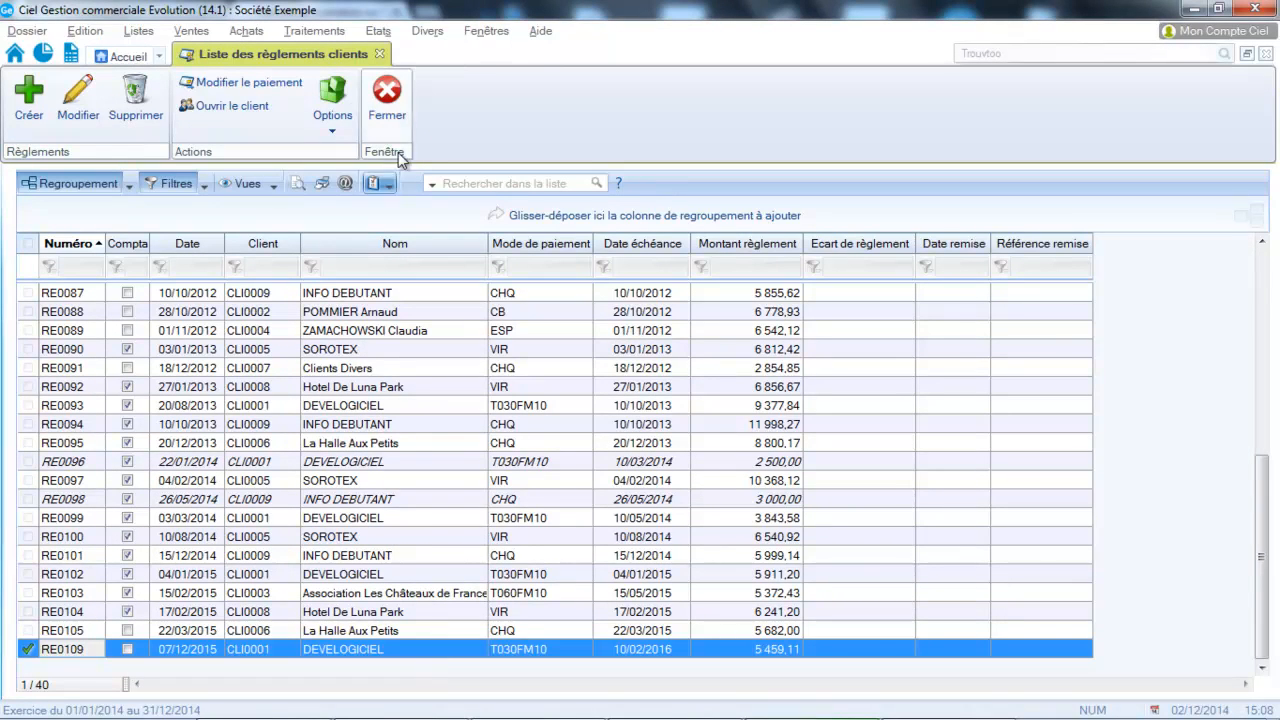
# - Close the list of customer payments and reopen it from the sales functions
pyautogui.click(396, 112)
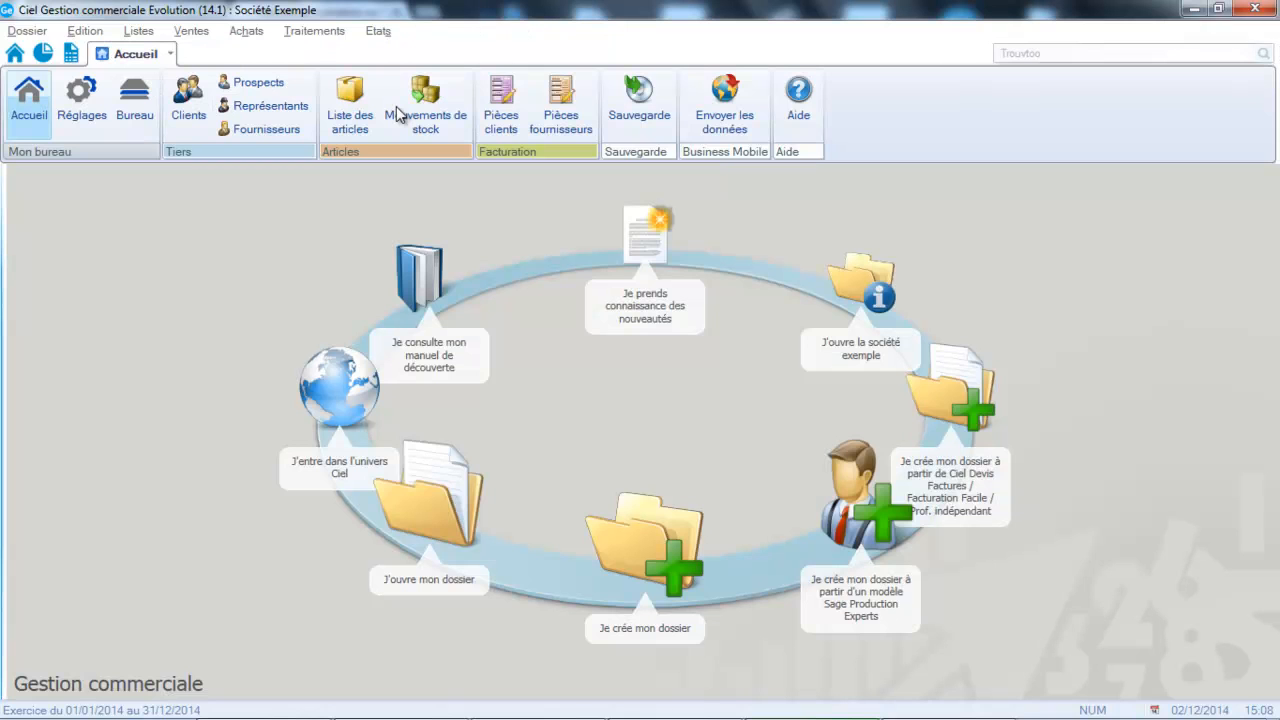
pyautogui.click(190, 31)
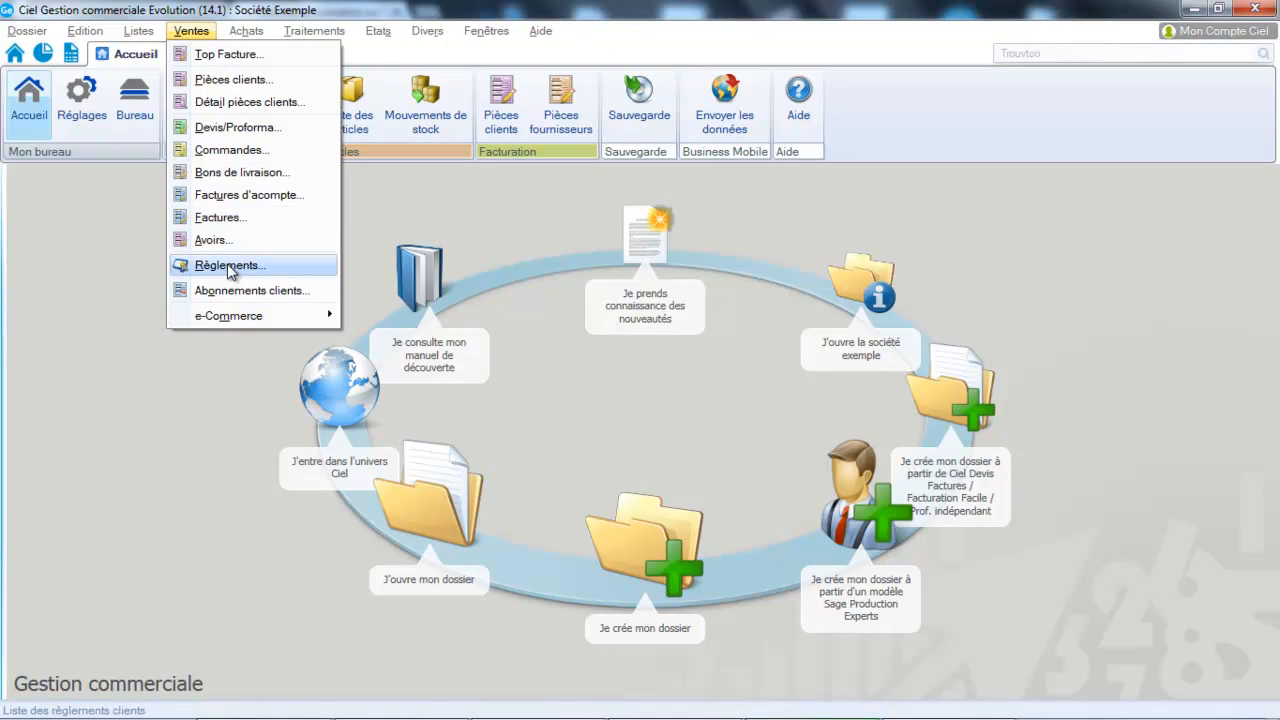
pyautogui.click(215, 263)
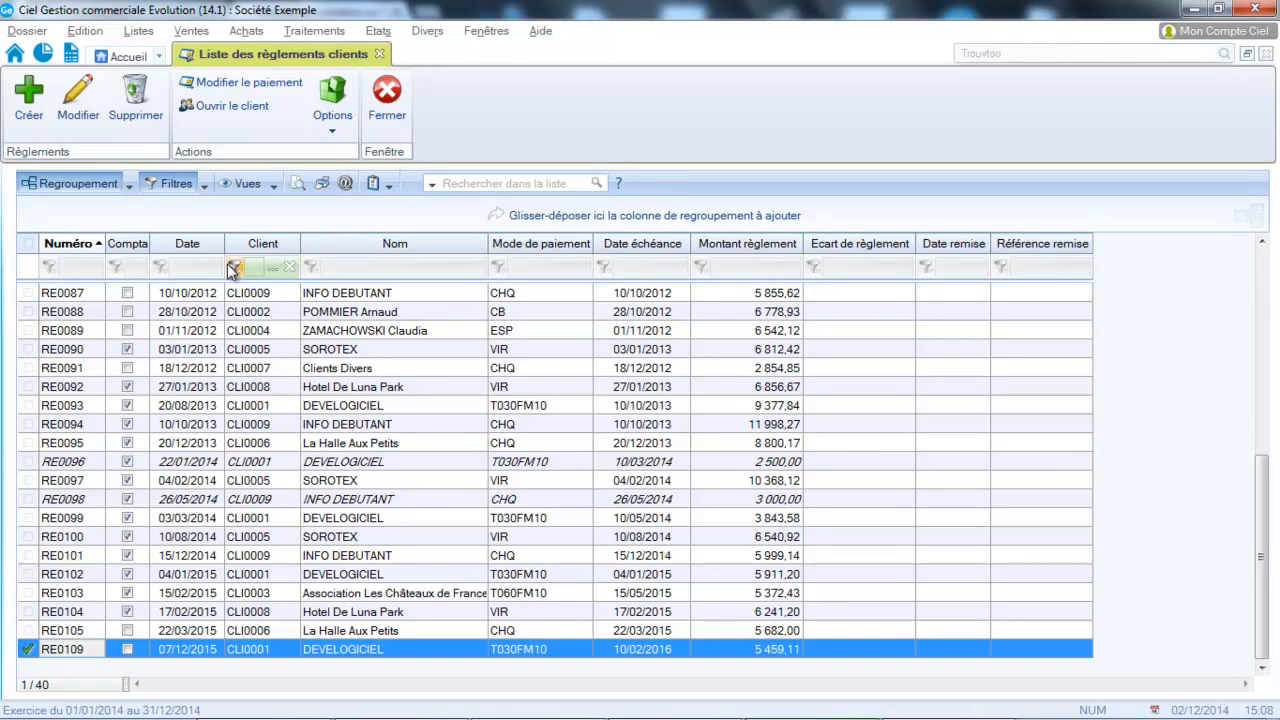
# - Close the list of customer payments and open the supplier payments list for all suppliers
pyautogui.click(388, 119)
pyautogui.click(255, 33)
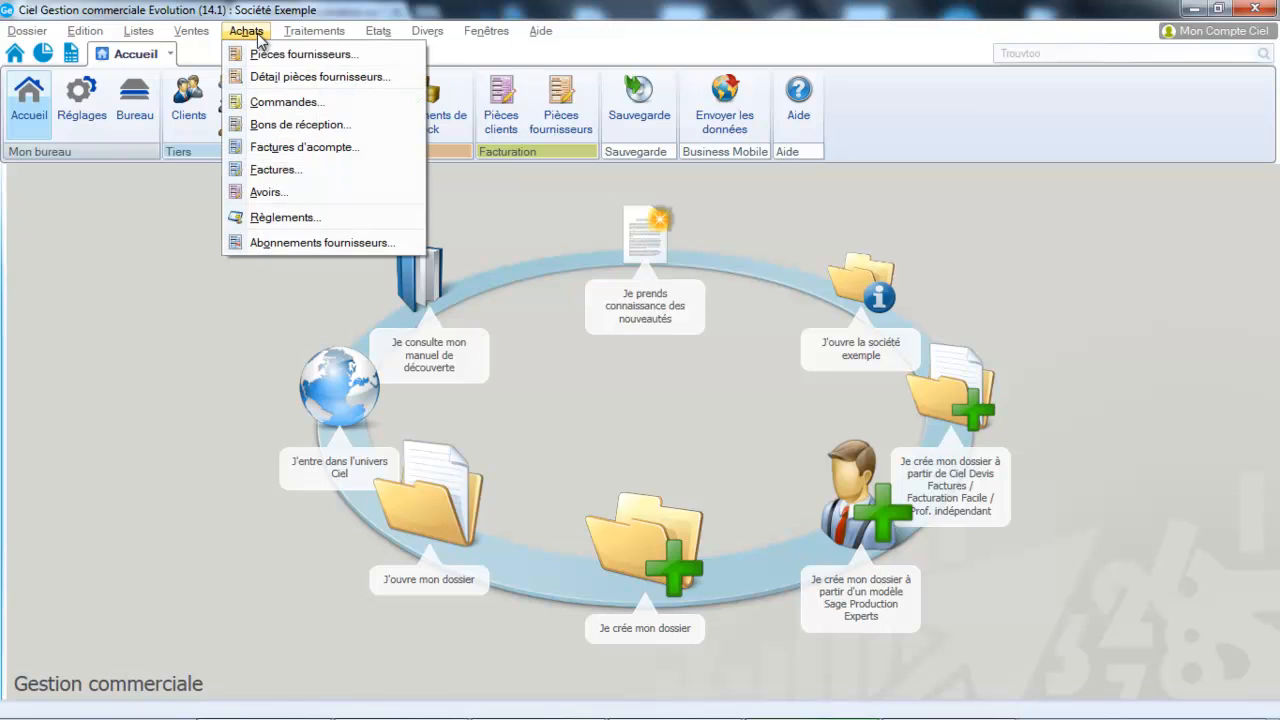
pyautogui.click(274, 218)
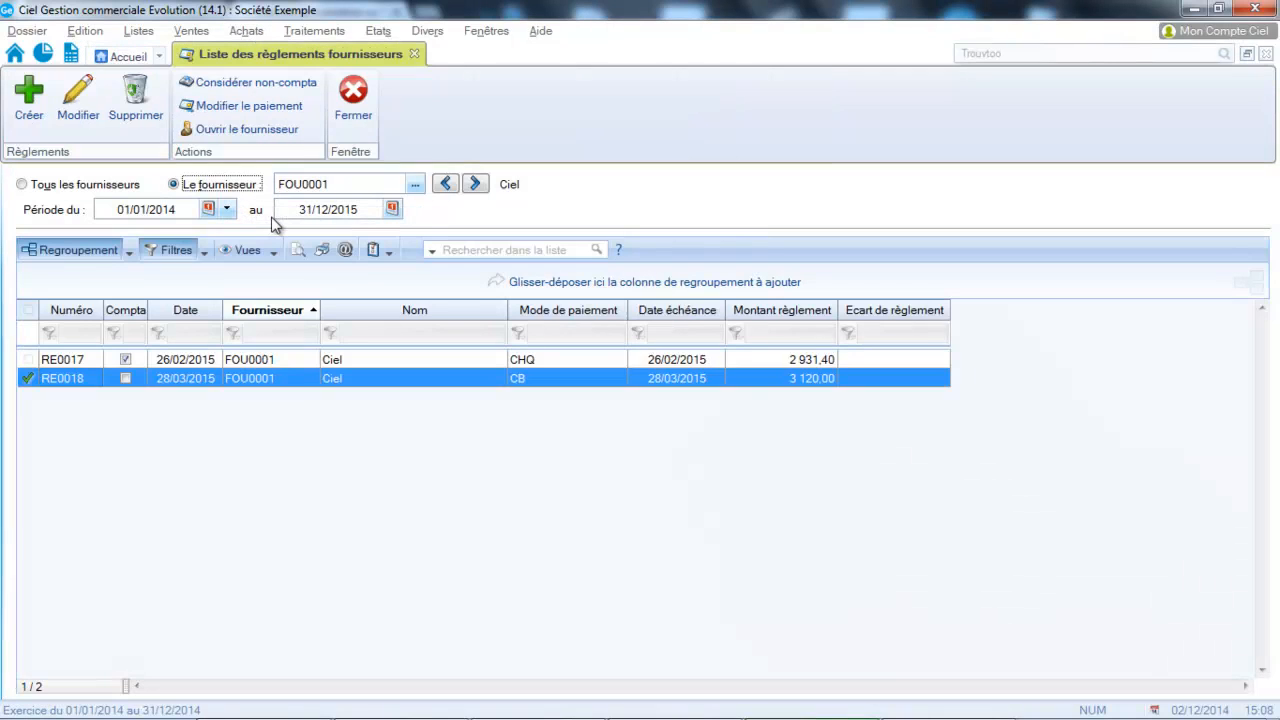
pyautogui.click(91, 187)
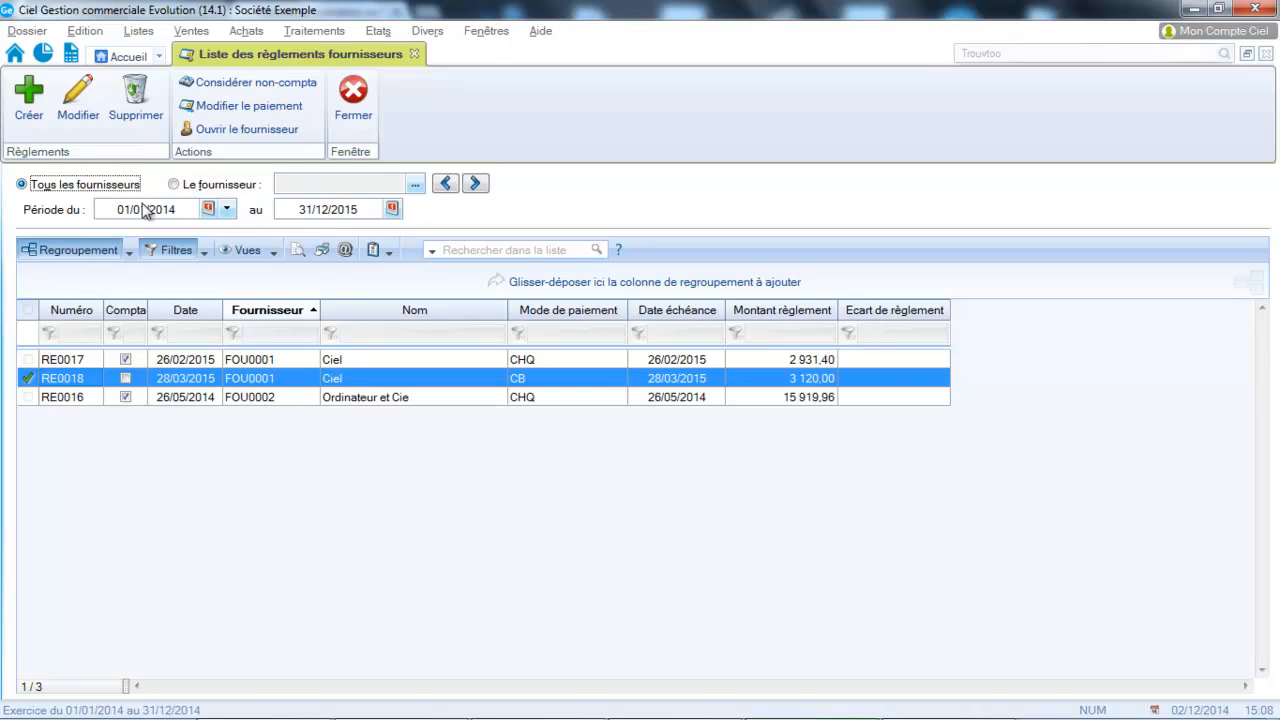
# - Create a new supplier payment for the supplier Ciel, dated 14/12/2015
pyautogui.click(38, 108)
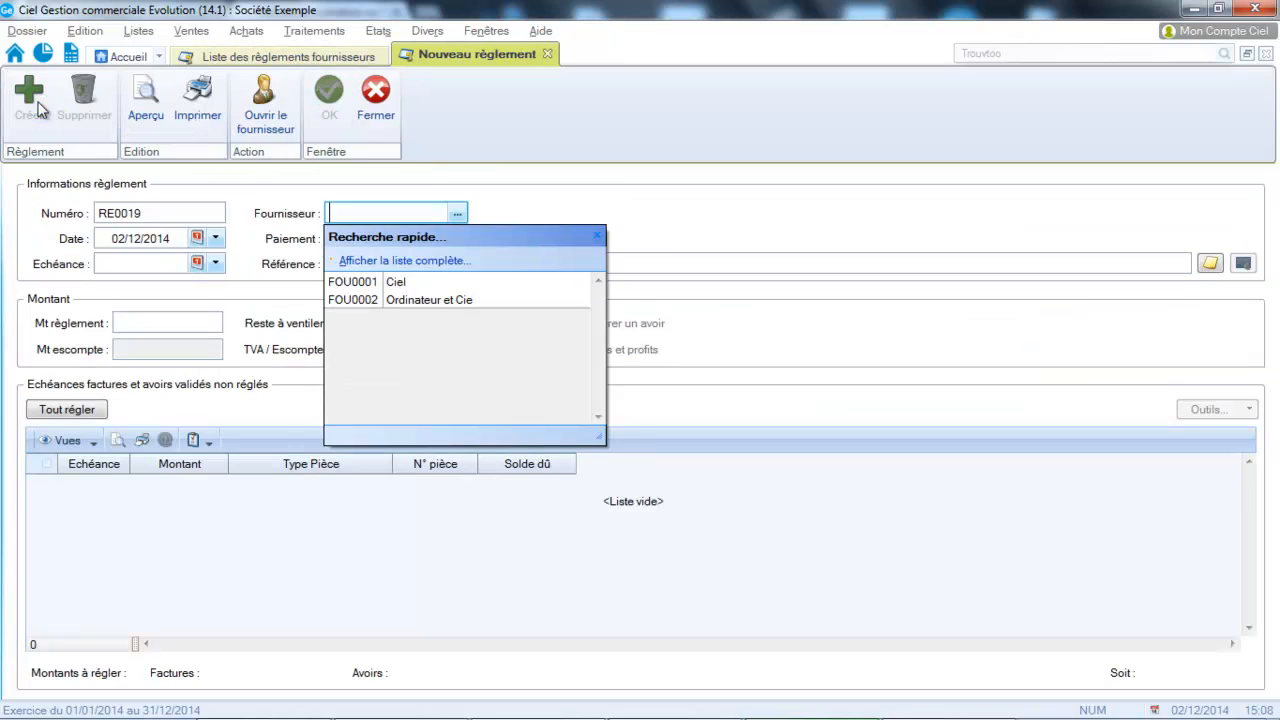
pyautogui.click(357, 284)
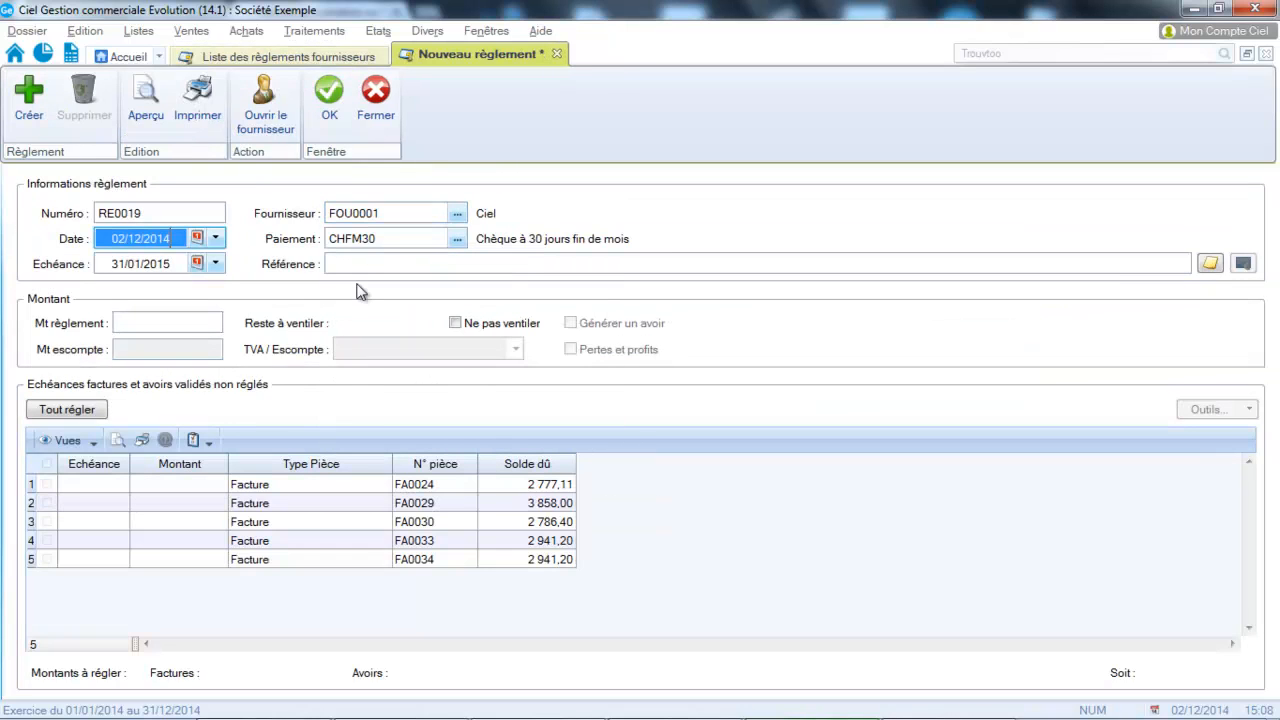
pyautogui.click(197, 238)
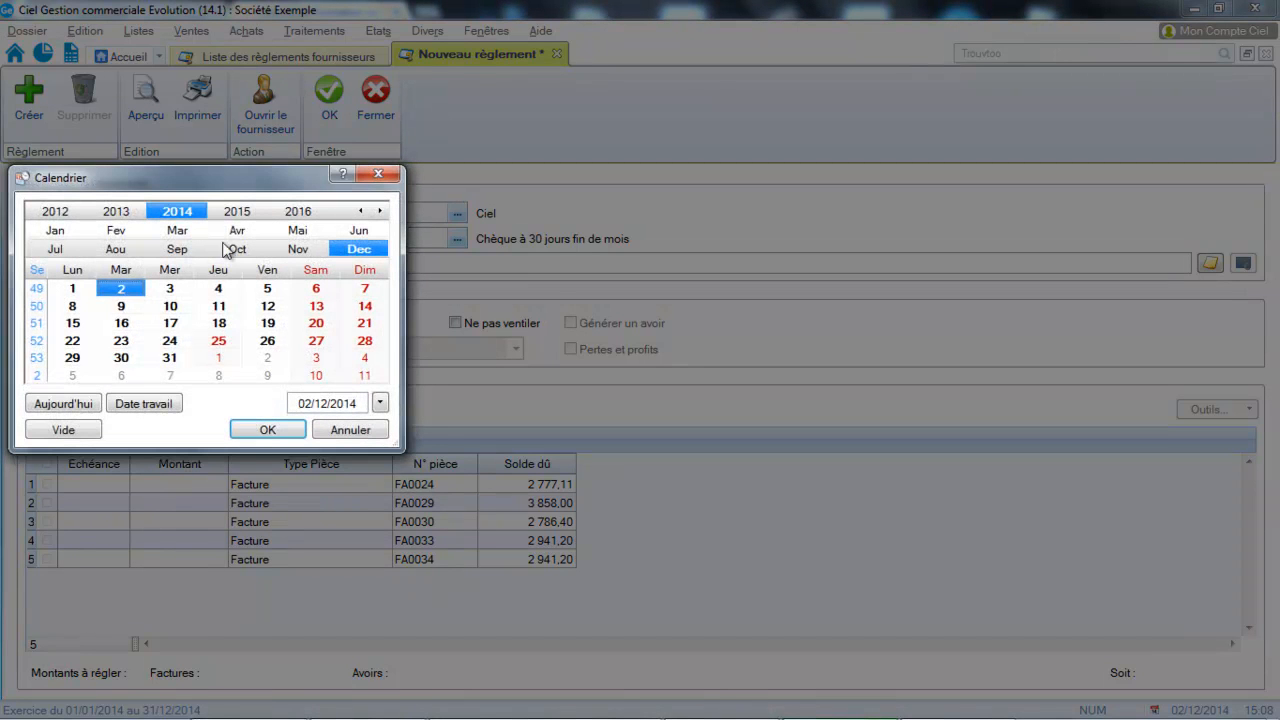
pyautogui.click(237, 215)
pyautogui.click(72, 323)
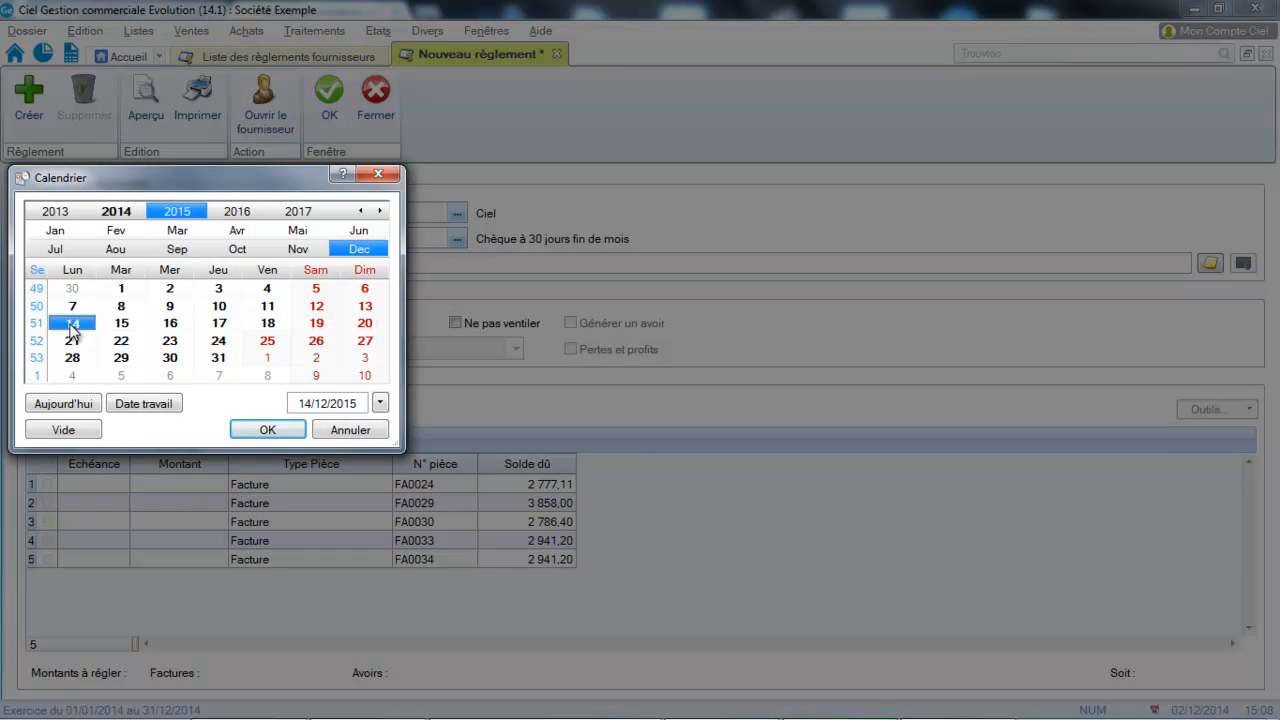
pyautogui.click(245, 431)
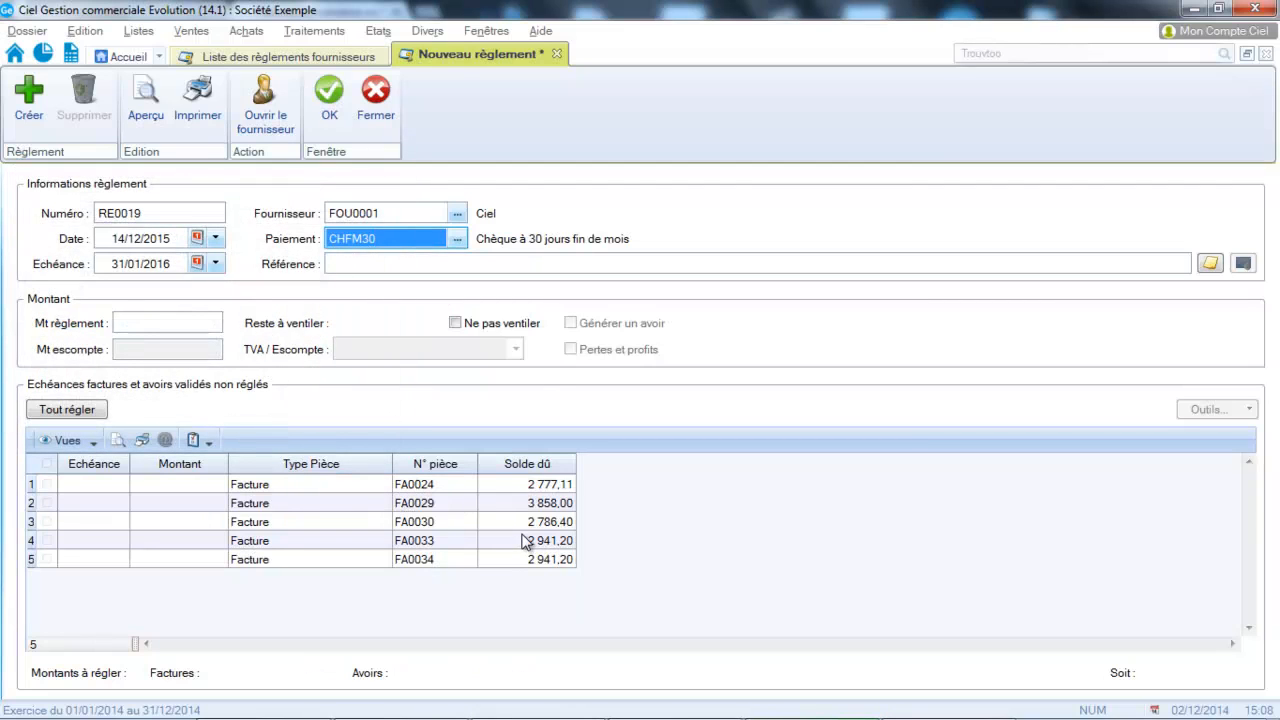
# - Mark all of the supplier's outstanding invoices for settlement, set the payment amount to 15303,91 and save the payment
pyautogui.click(54, 413)
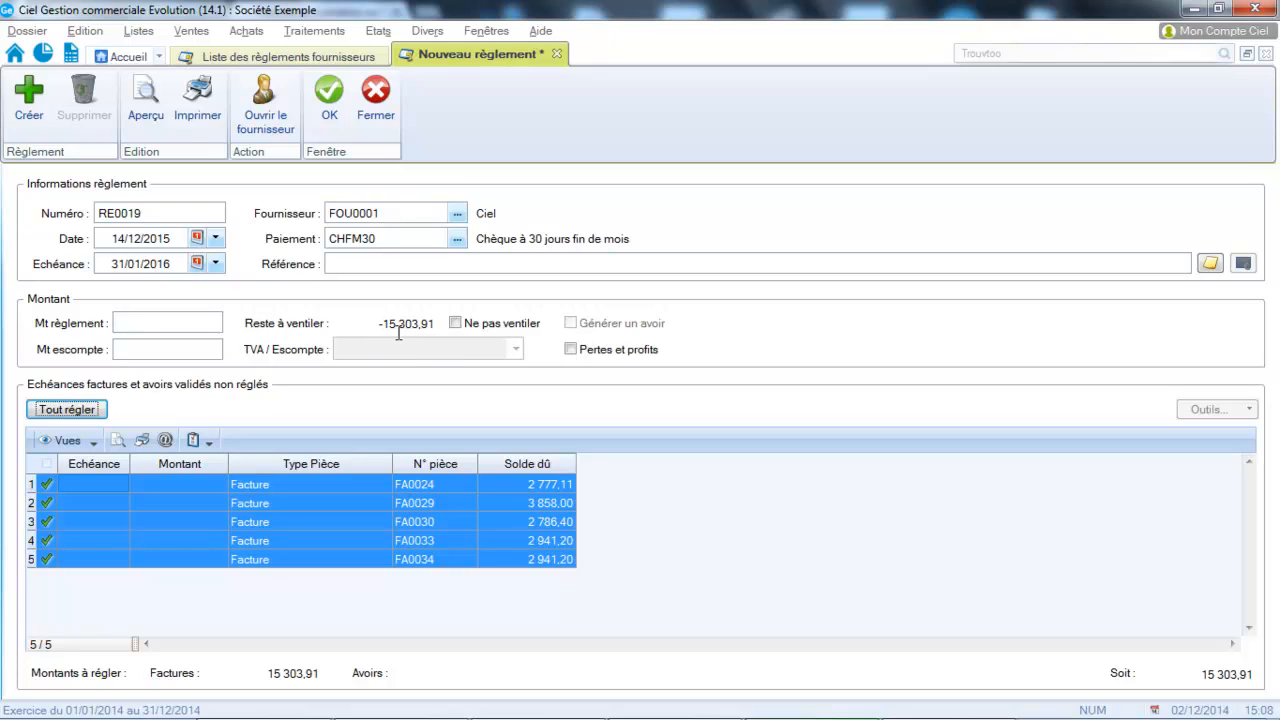
pyautogui.click(194, 321)
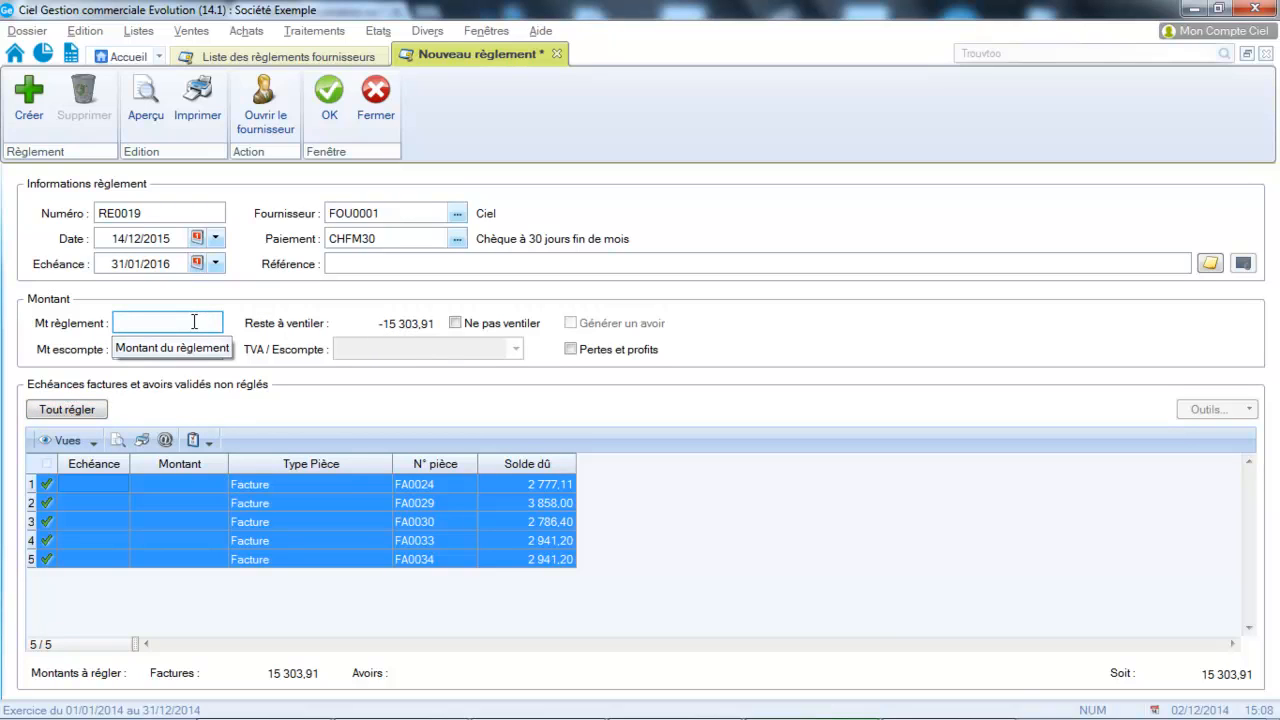
pyautogui.write('1530')
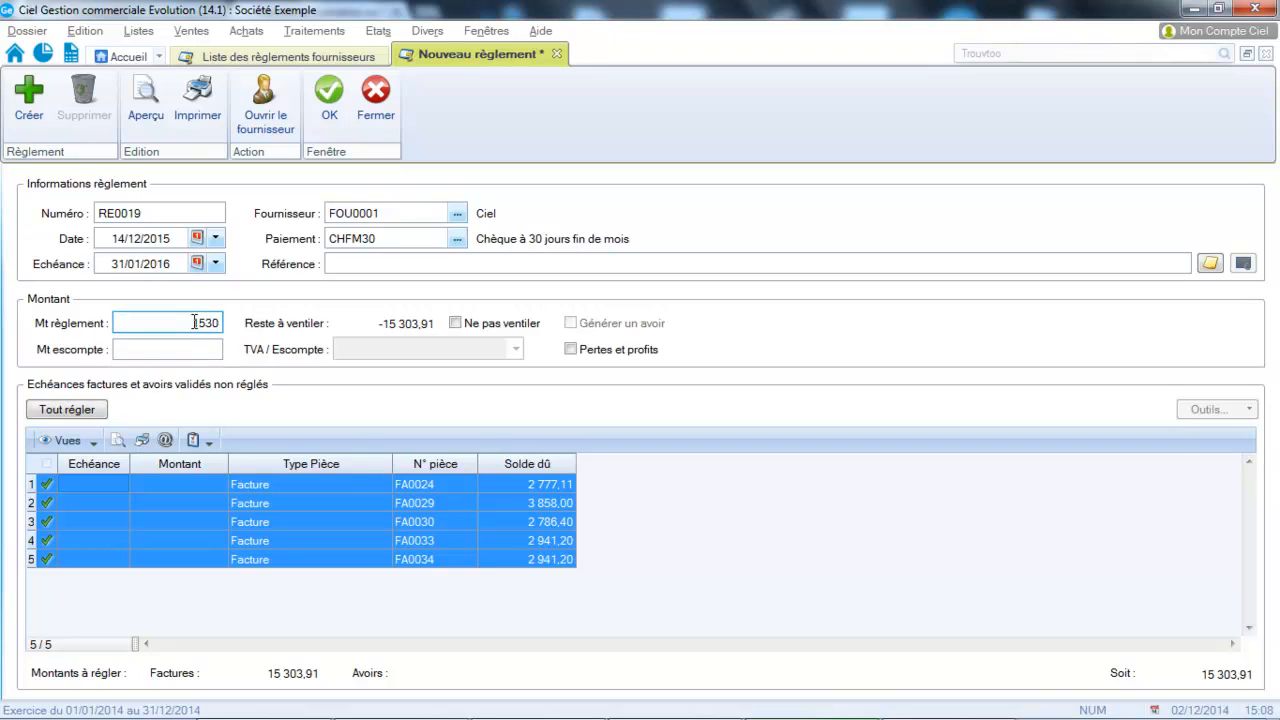
pyautogui.write('3,91')
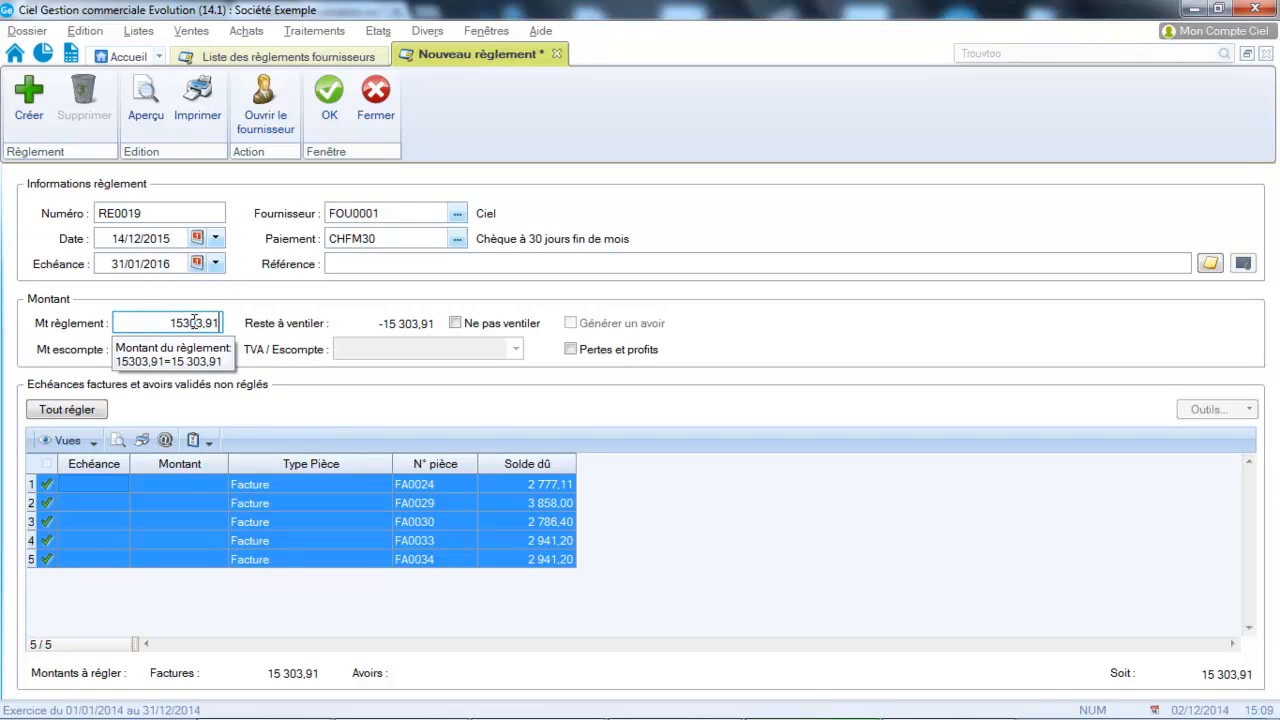
pyautogui.press('Tab')
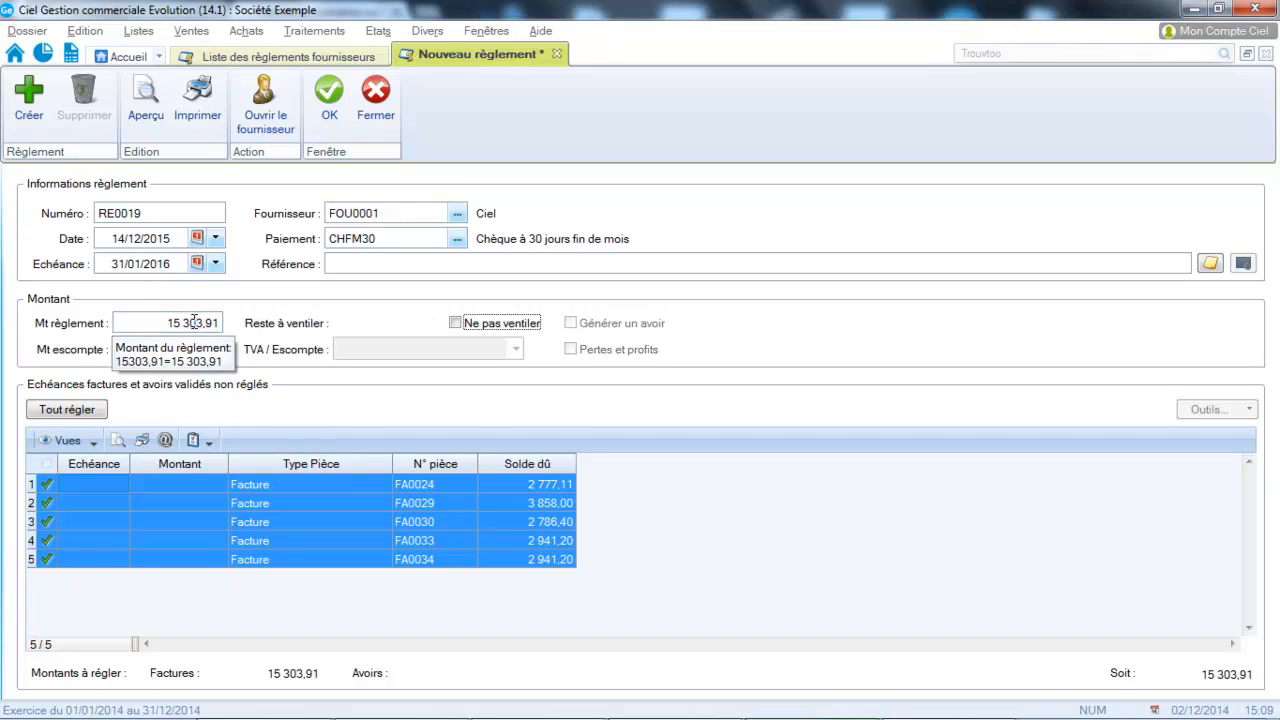
pyautogui.click(335, 94)
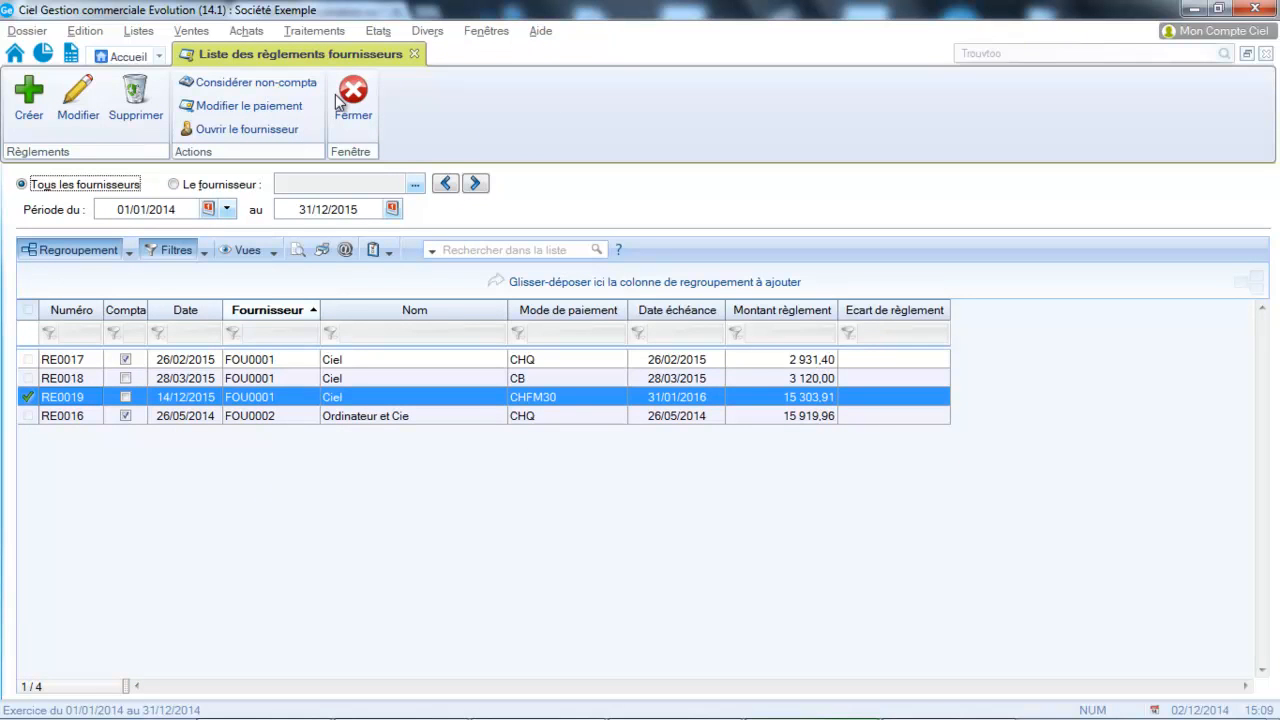
# - Close the supplier payments list and open the list of customer quotes from the sales documents
pyautogui.click(352, 106)
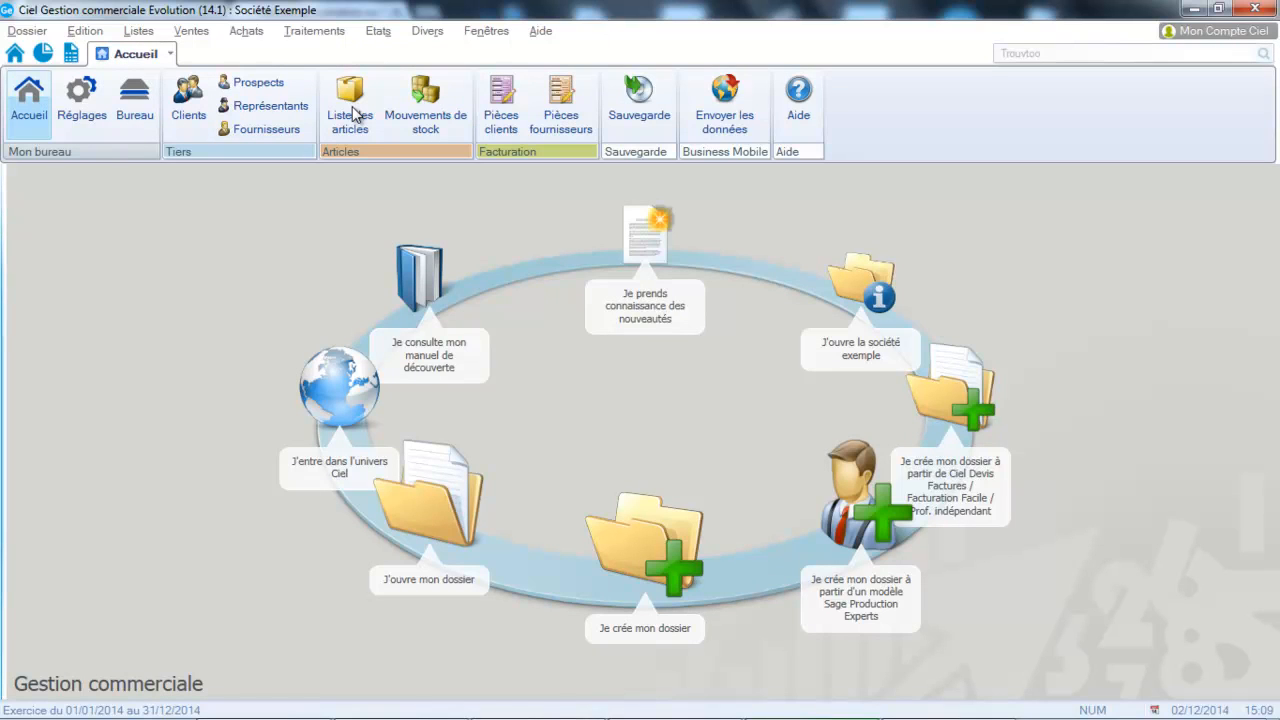
pyautogui.click(195, 32)
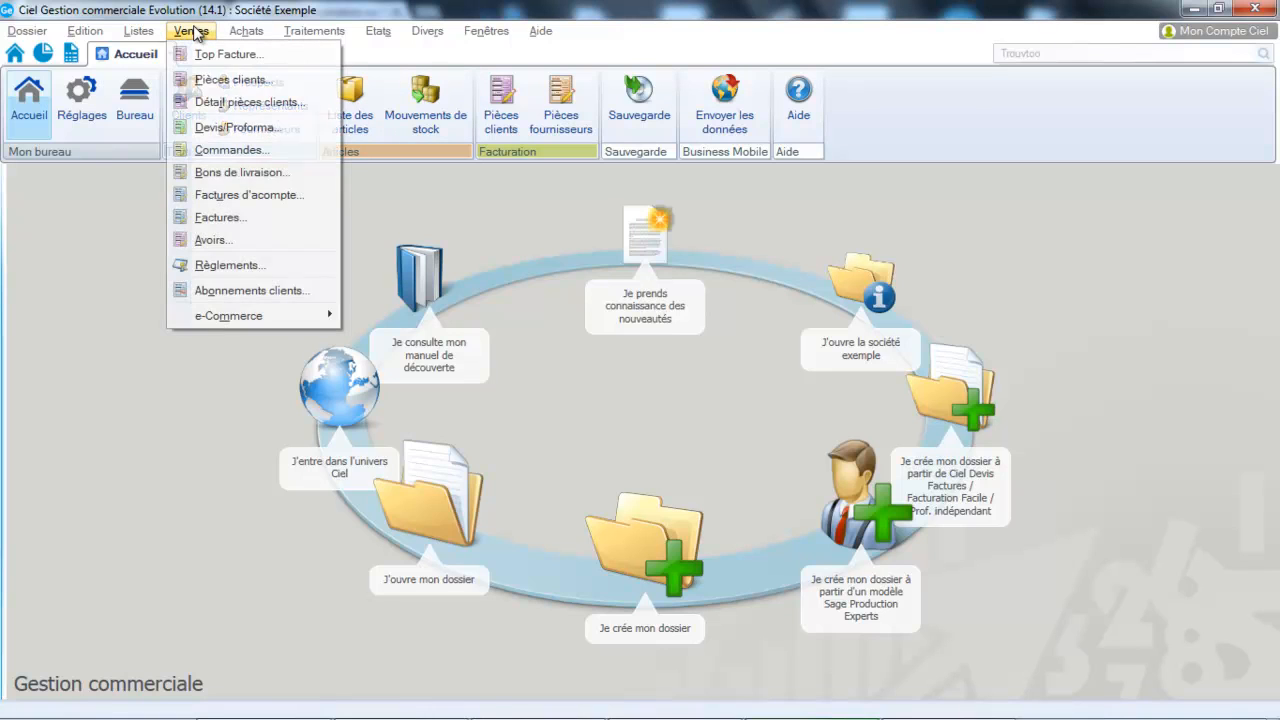
pyautogui.click(212, 79)
pyautogui.click(38, 257)
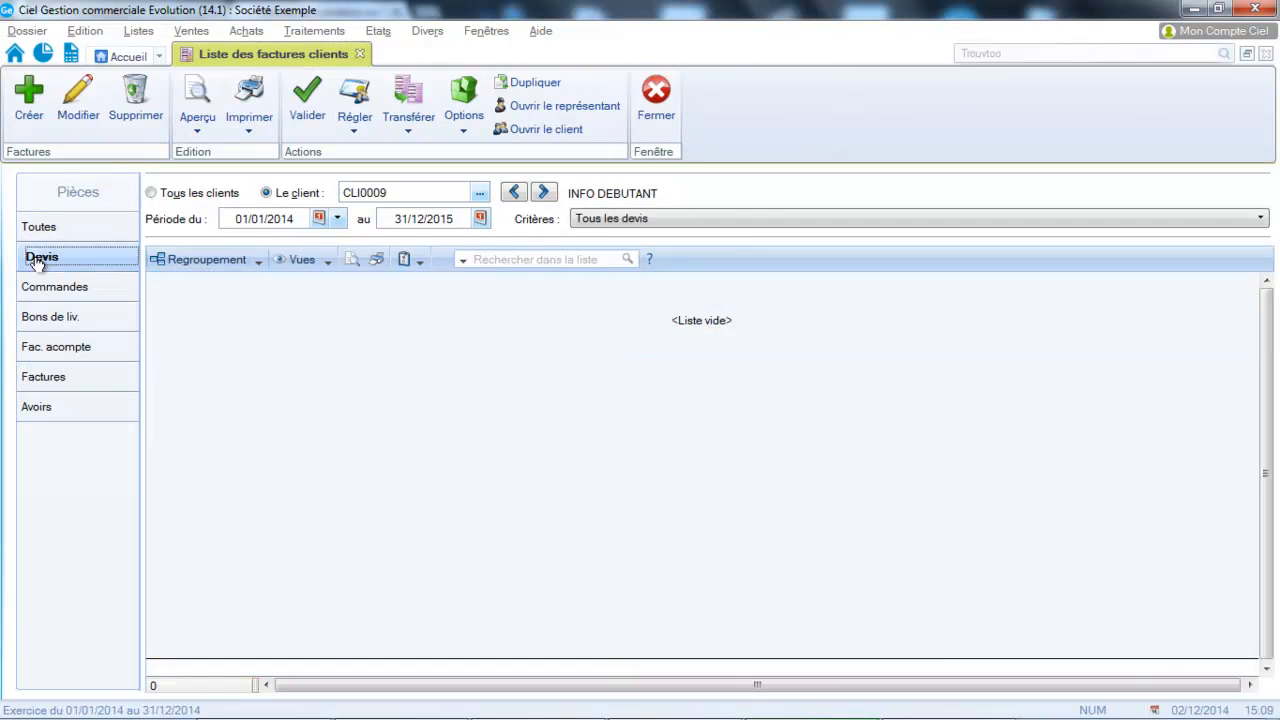
# - Create a quote for INFO DEBUTANT with the article Ciel Association (ART0012), accepting the insufficient stock, and save it without printing or e-mailing
pyautogui.click(32, 109)
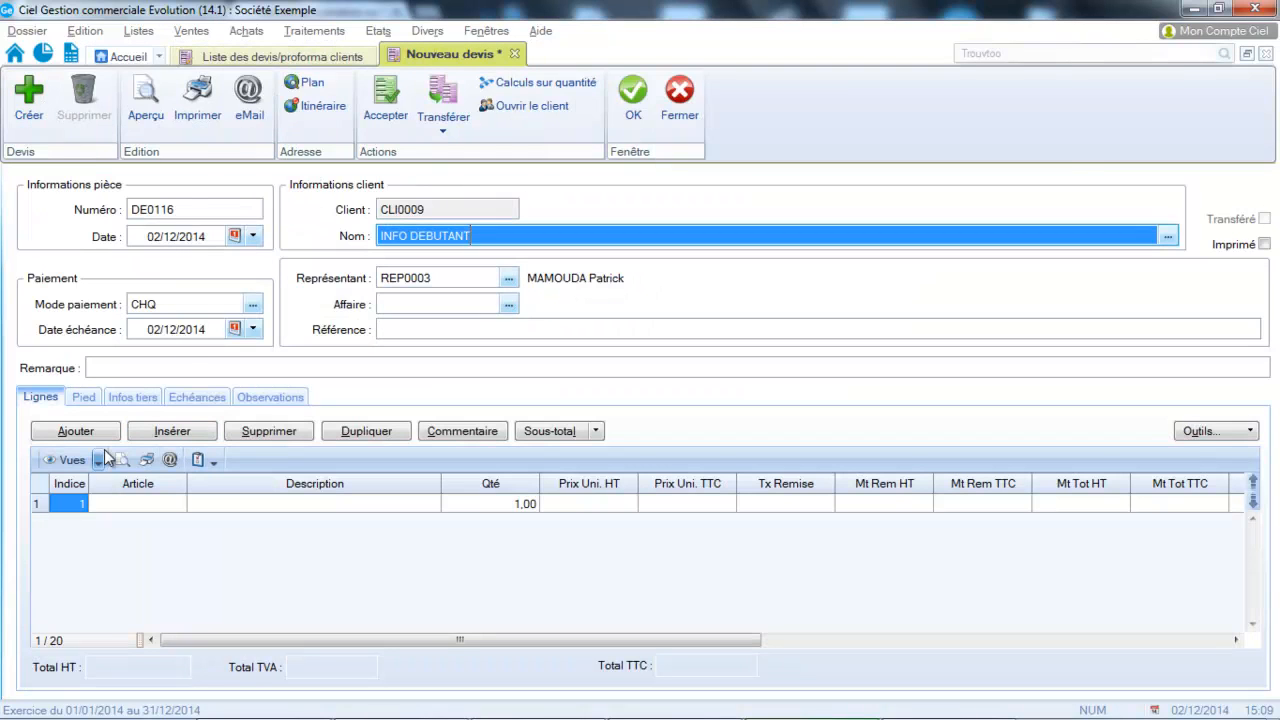
pyautogui.click(140, 504)
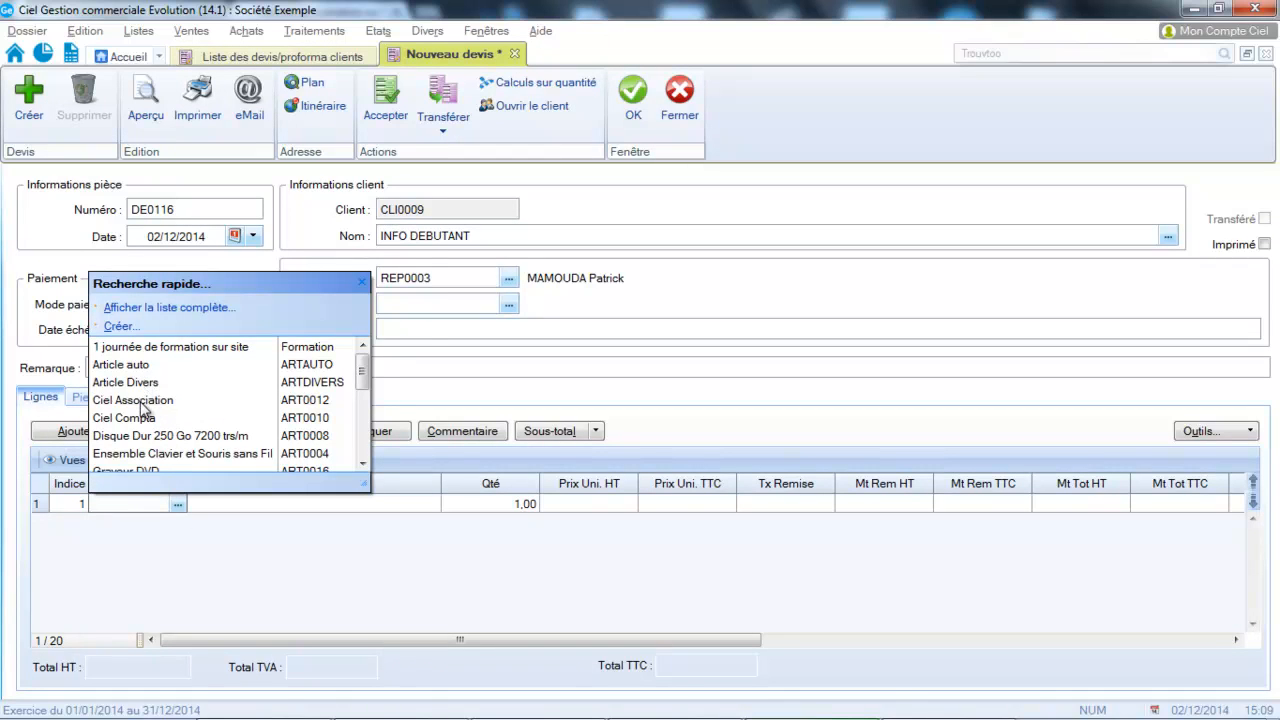
pyautogui.click(142, 402)
pyautogui.click(288, 499)
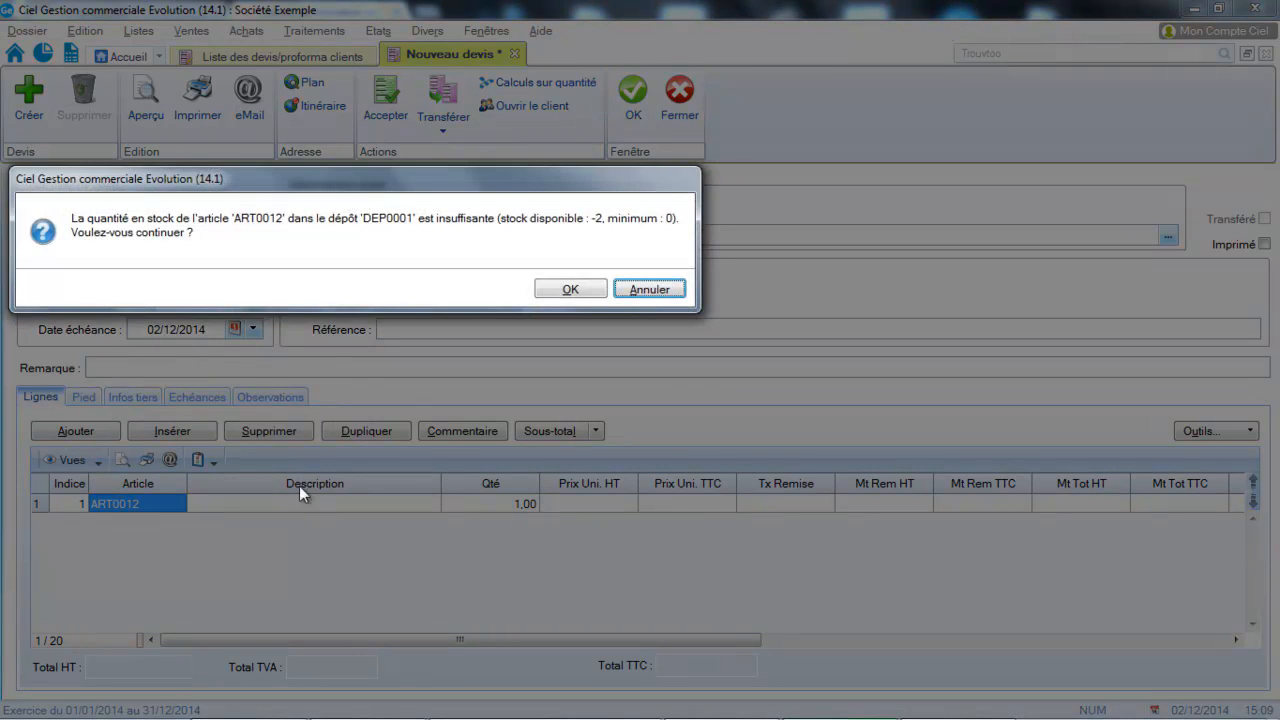
pyautogui.click(600, 290)
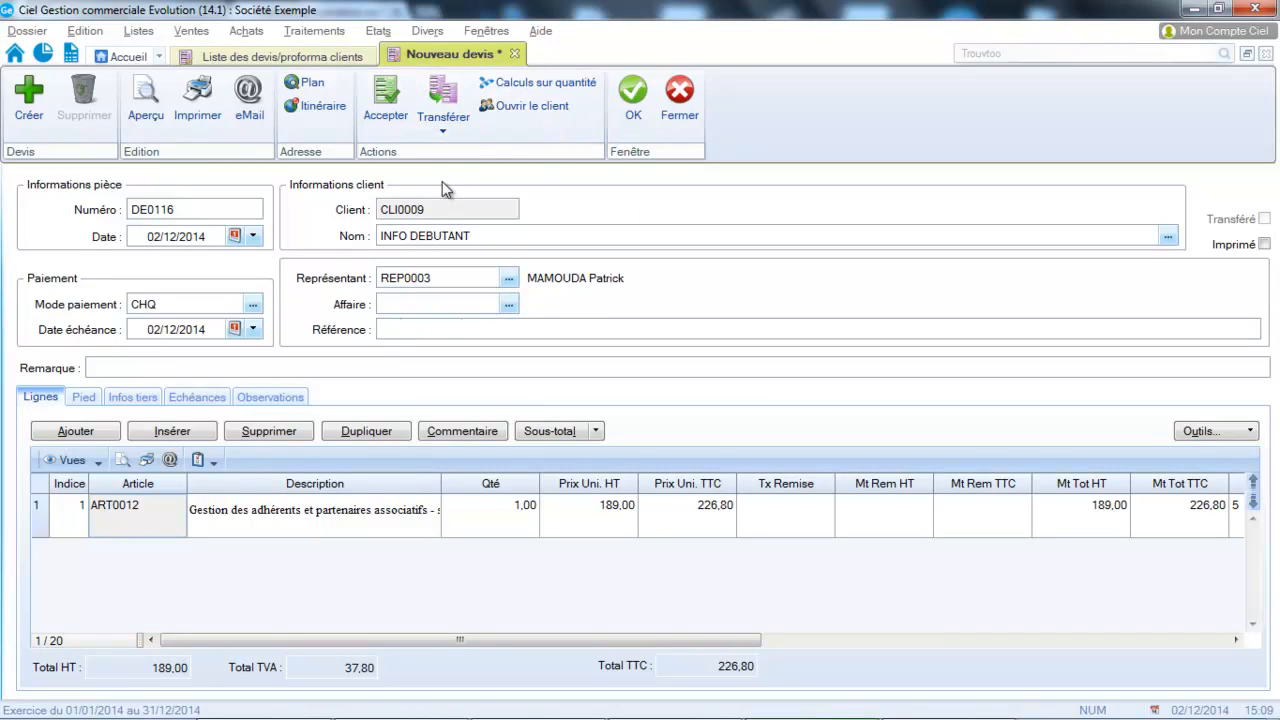
pyautogui.click(642, 95)
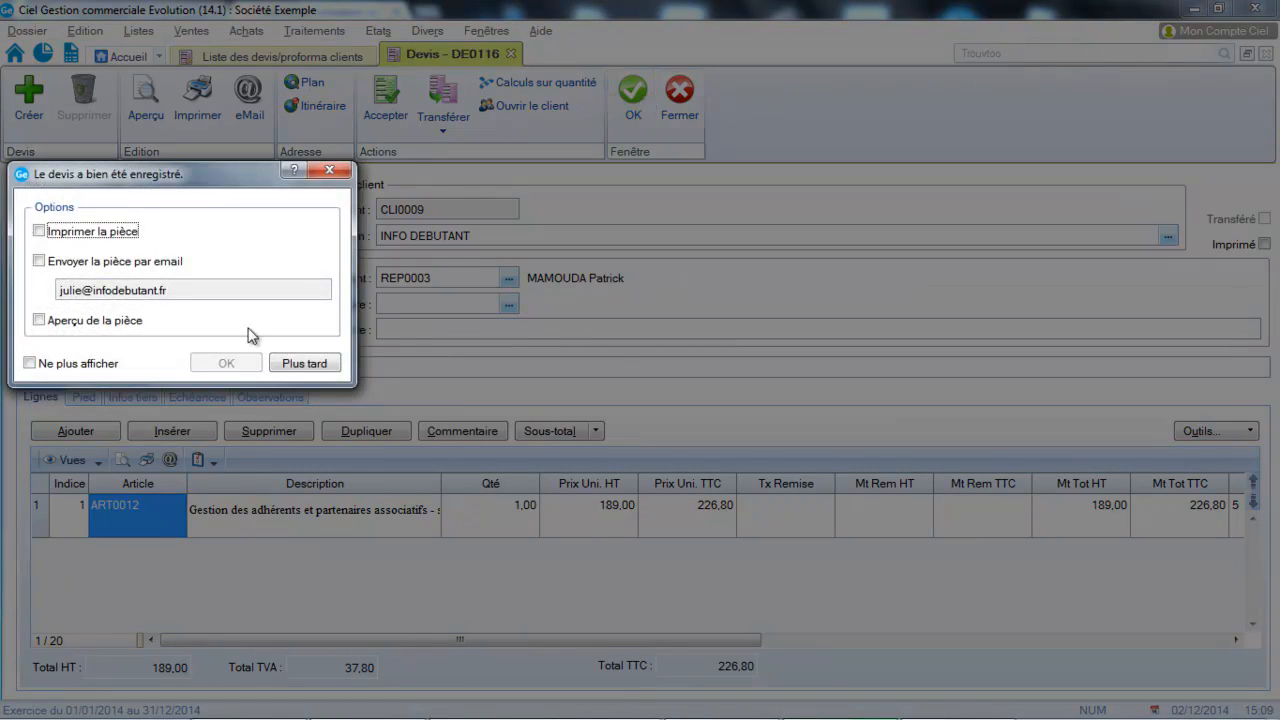
pyautogui.click(303, 366)
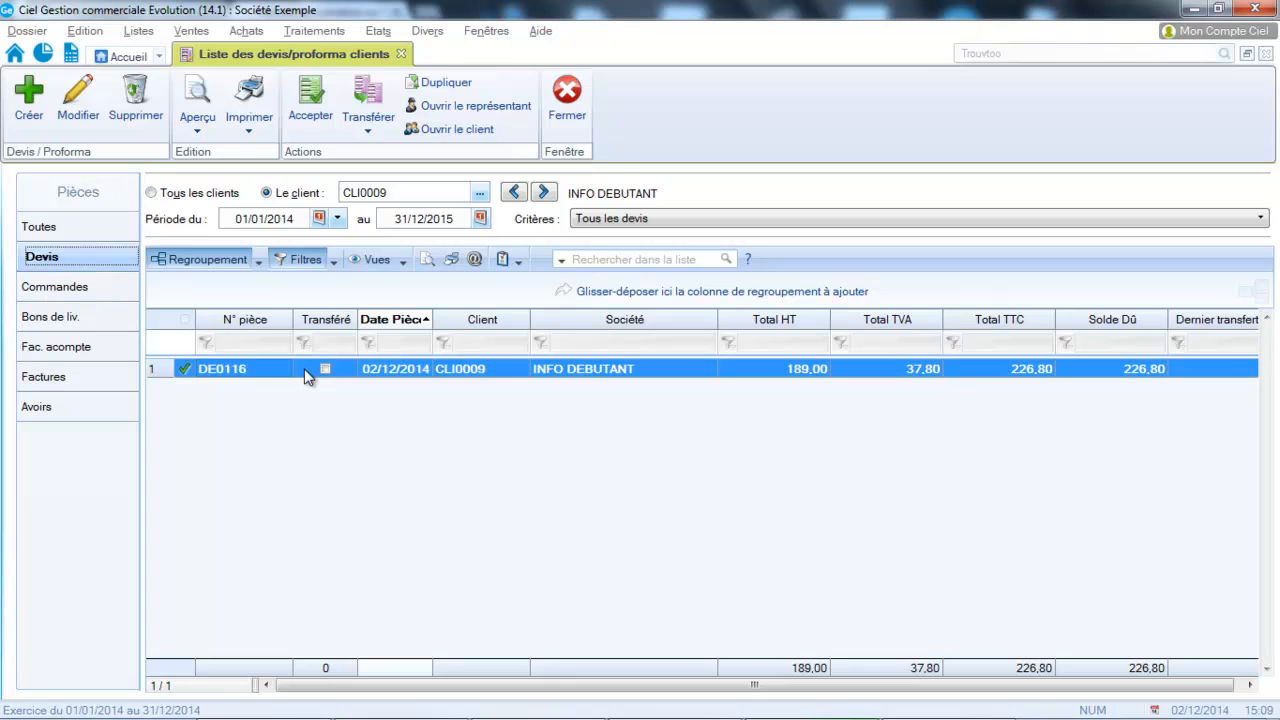
# - Transfer the new INFO DEBUTANT quote into a customer order without printing, previewing or e-mailing it
pyautogui.click(370, 116)
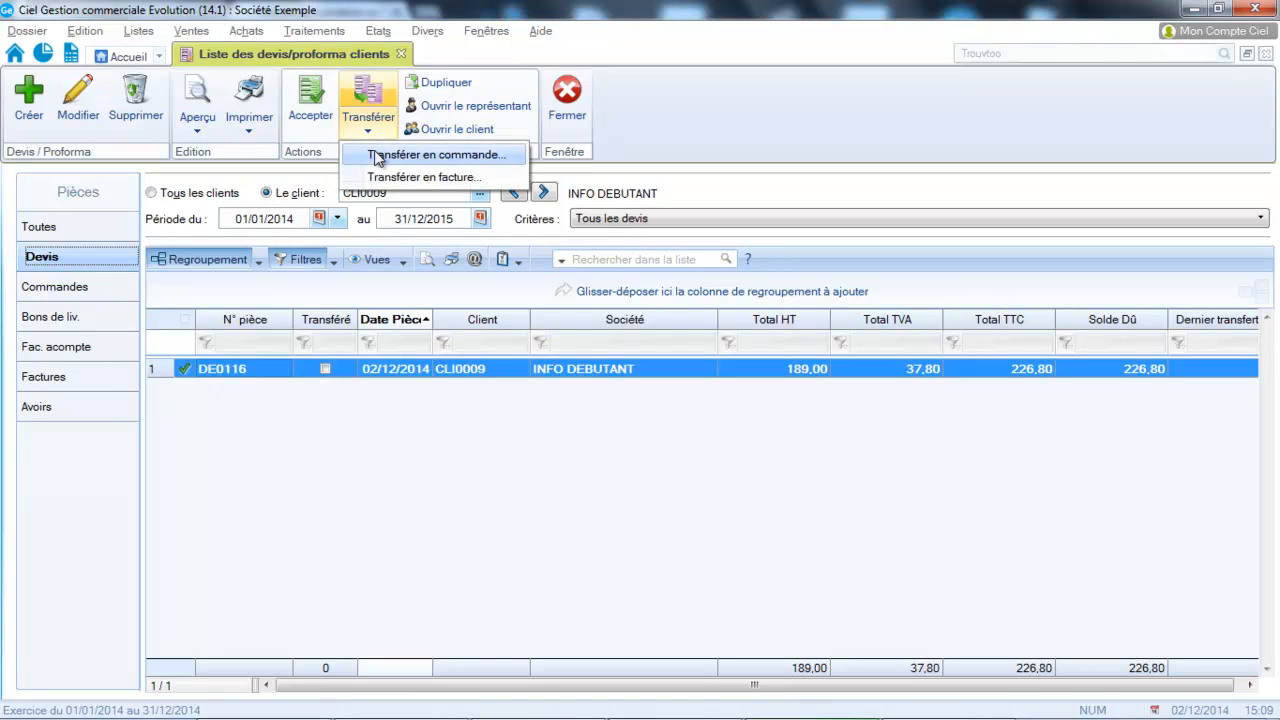
pyautogui.click(376, 156)
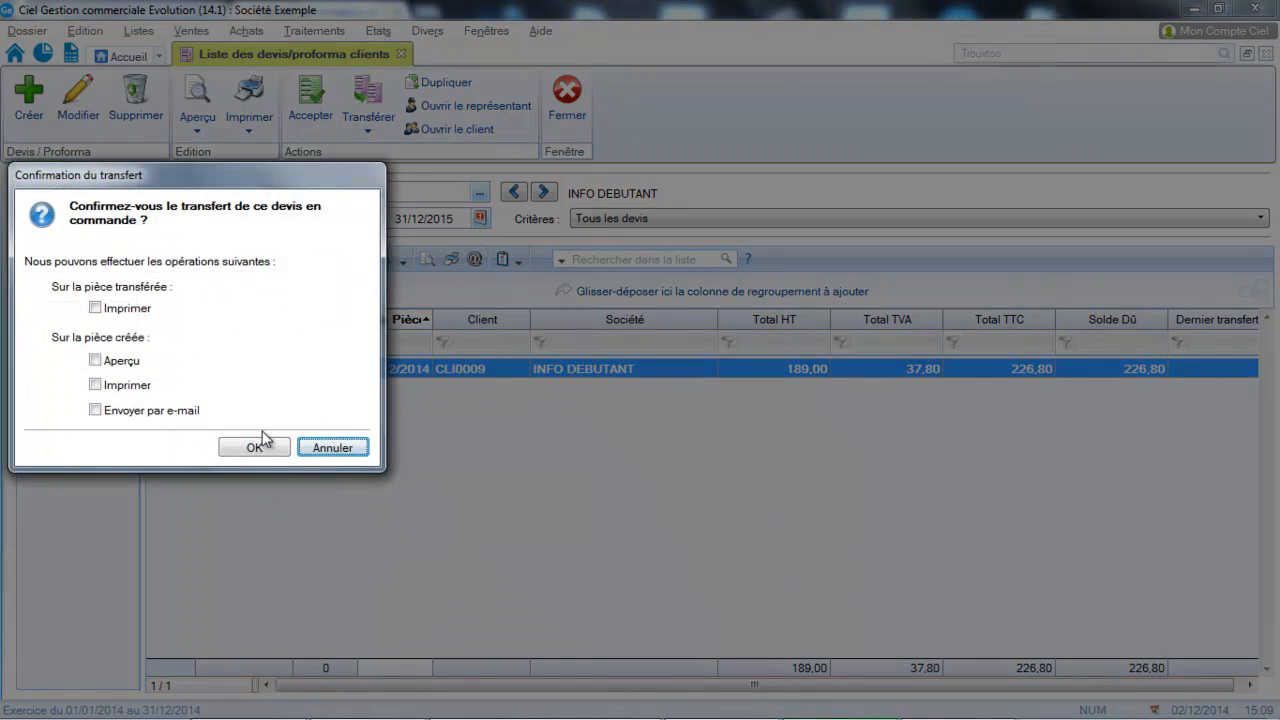
pyautogui.click(262, 453)
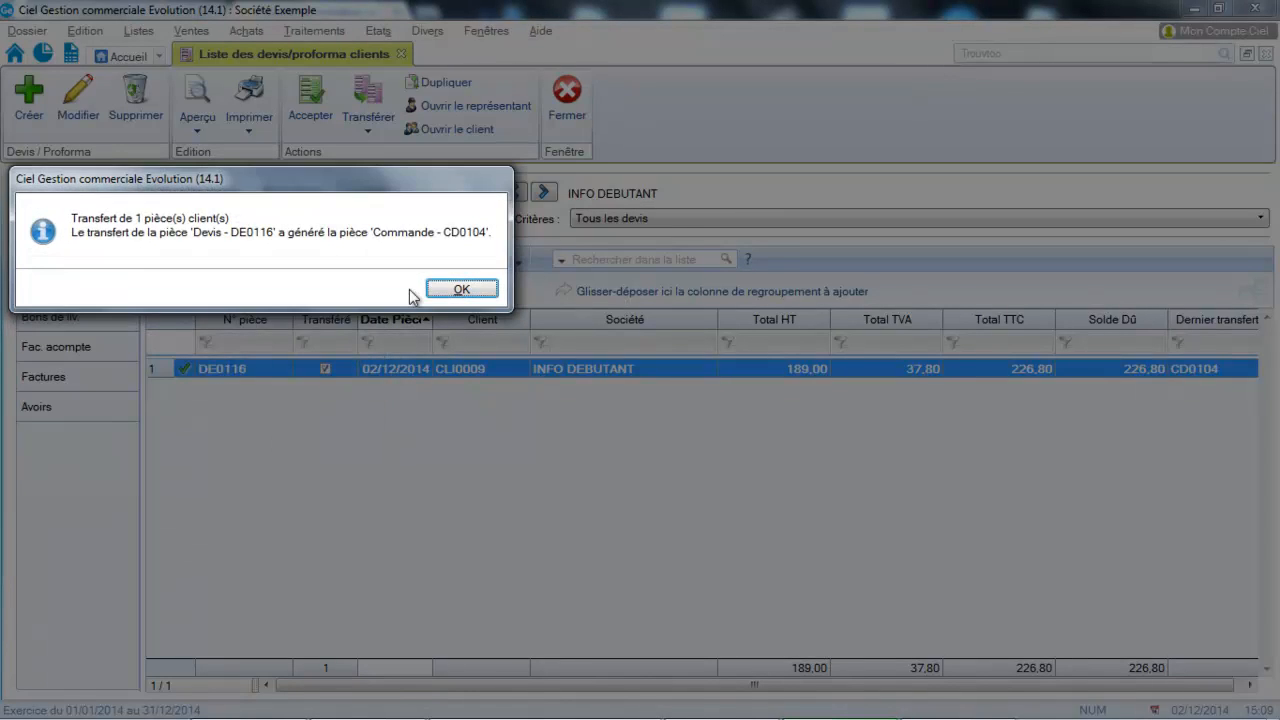
pyautogui.click(458, 290)
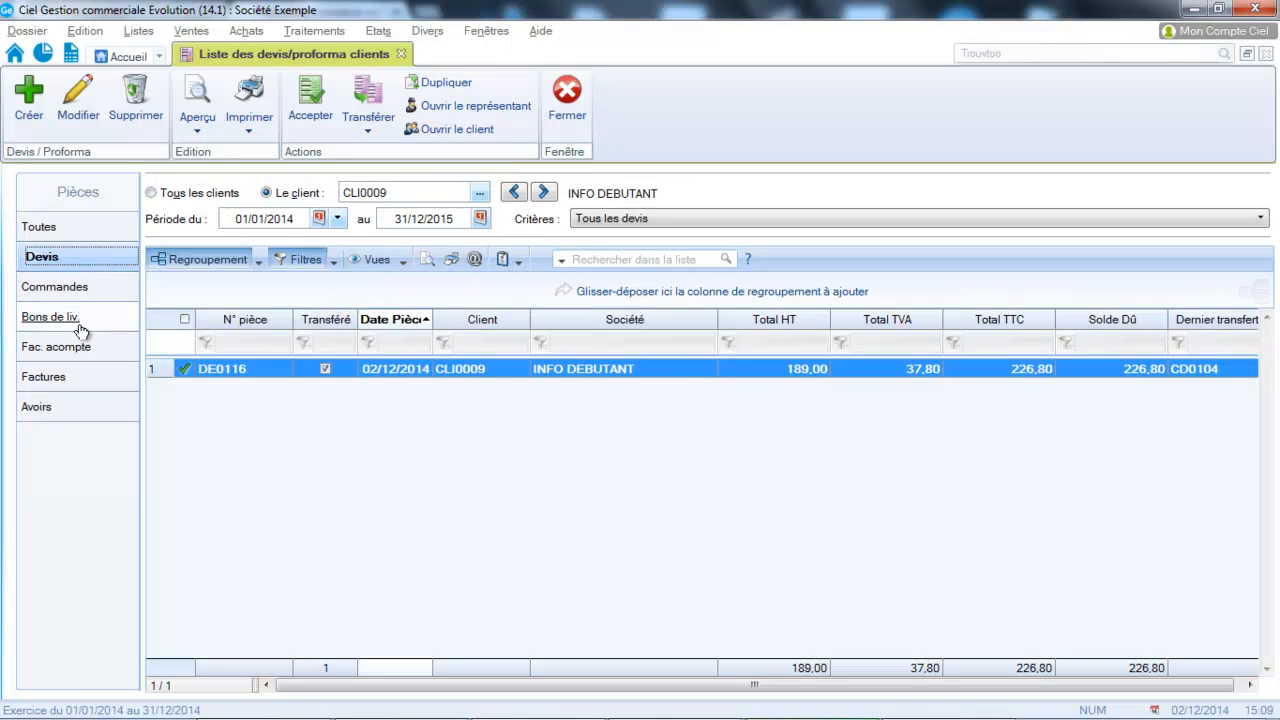
# - Record a deposit of 50 on the INFO DEBUTANT order in the customer orders list
pyautogui.click(74, 290)
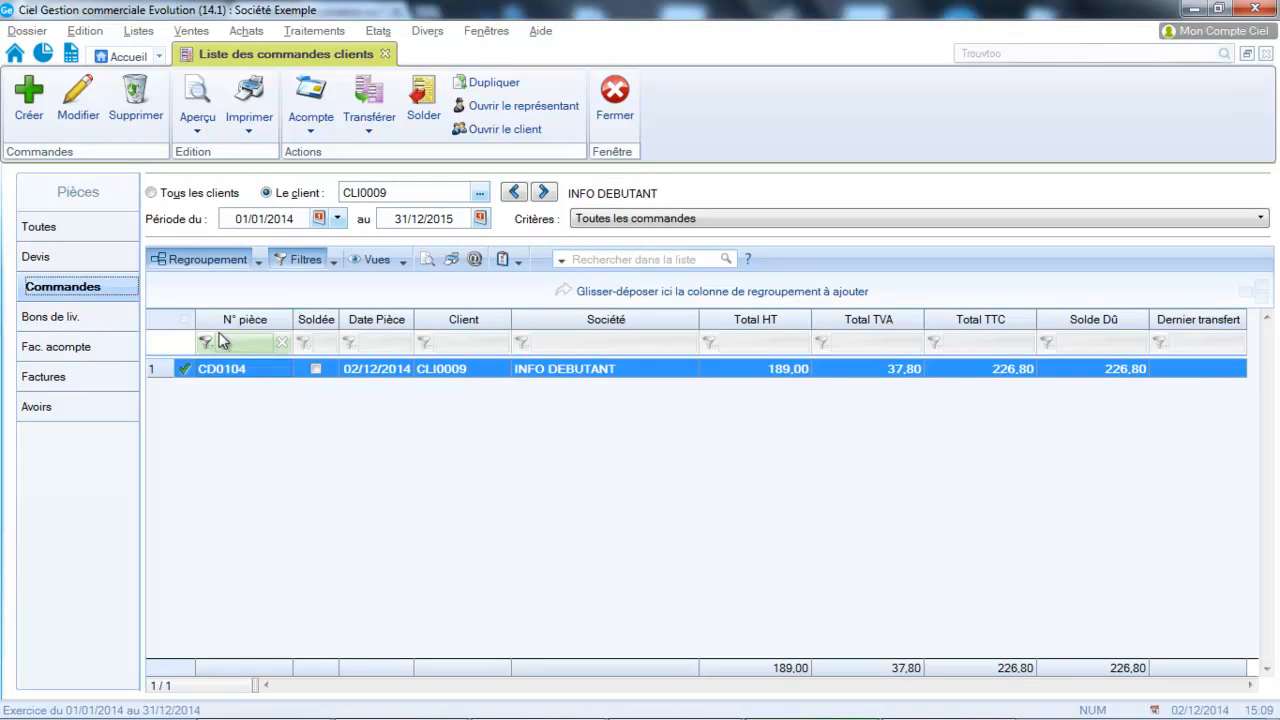
pyautogui.click(312, 120)
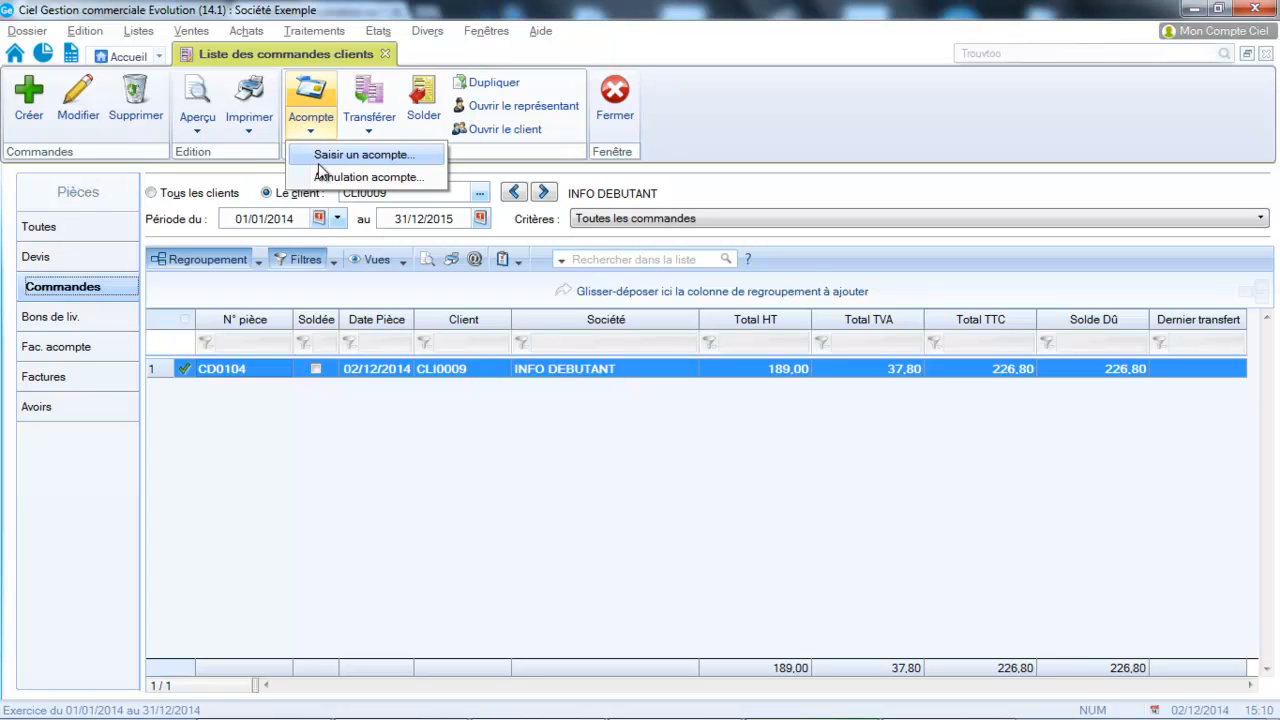
pyautogui.click(318, 160)
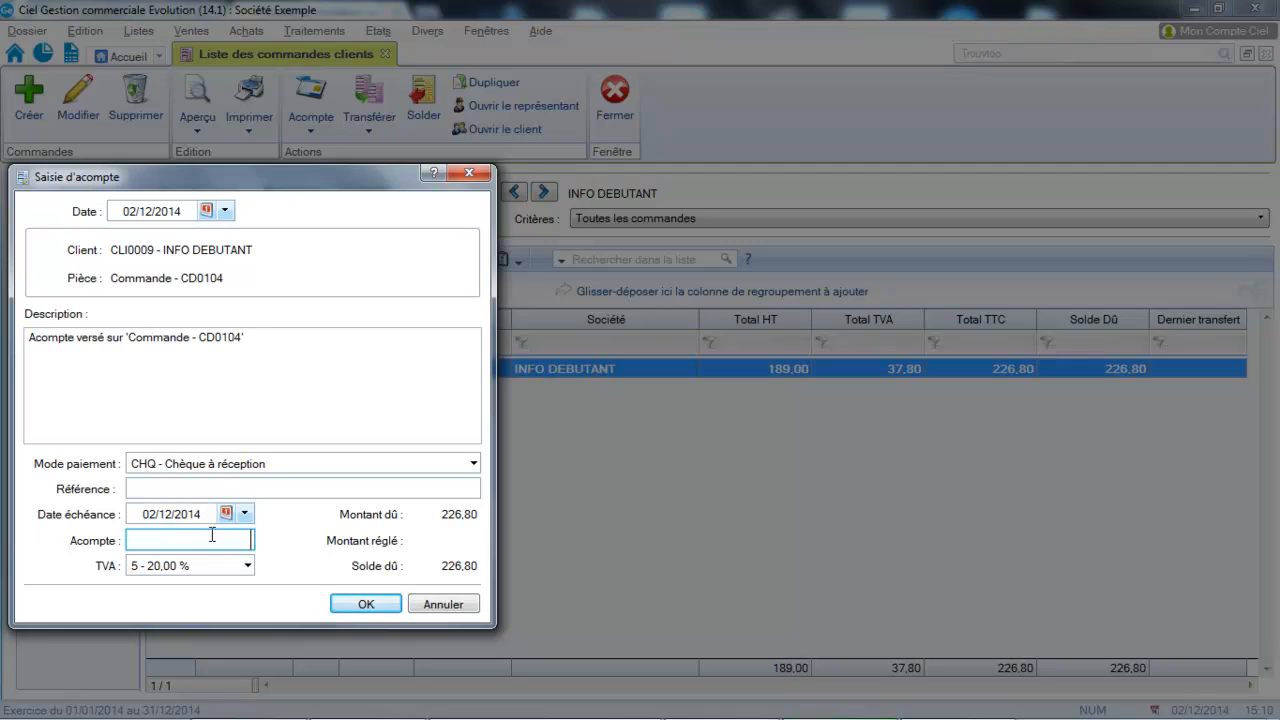
pyautogui.write('50')
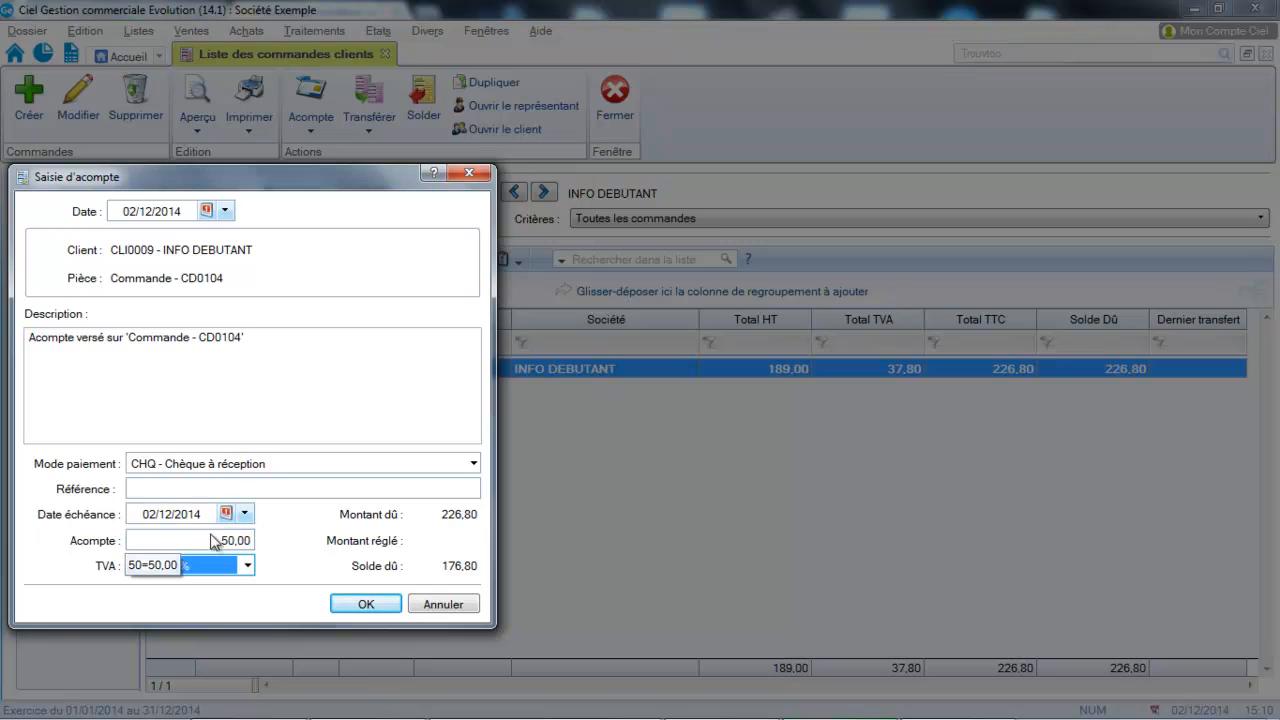
pyautogui.click(368, 603)
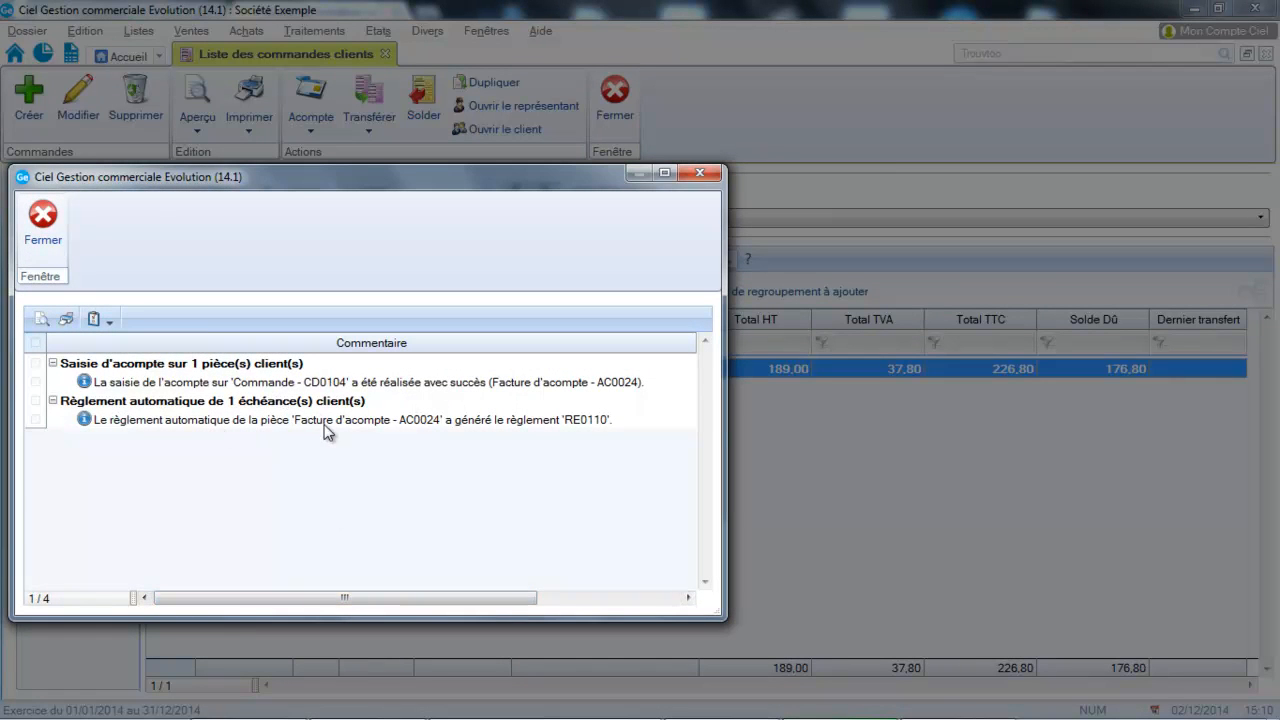
pyautogui.click(42, 238)
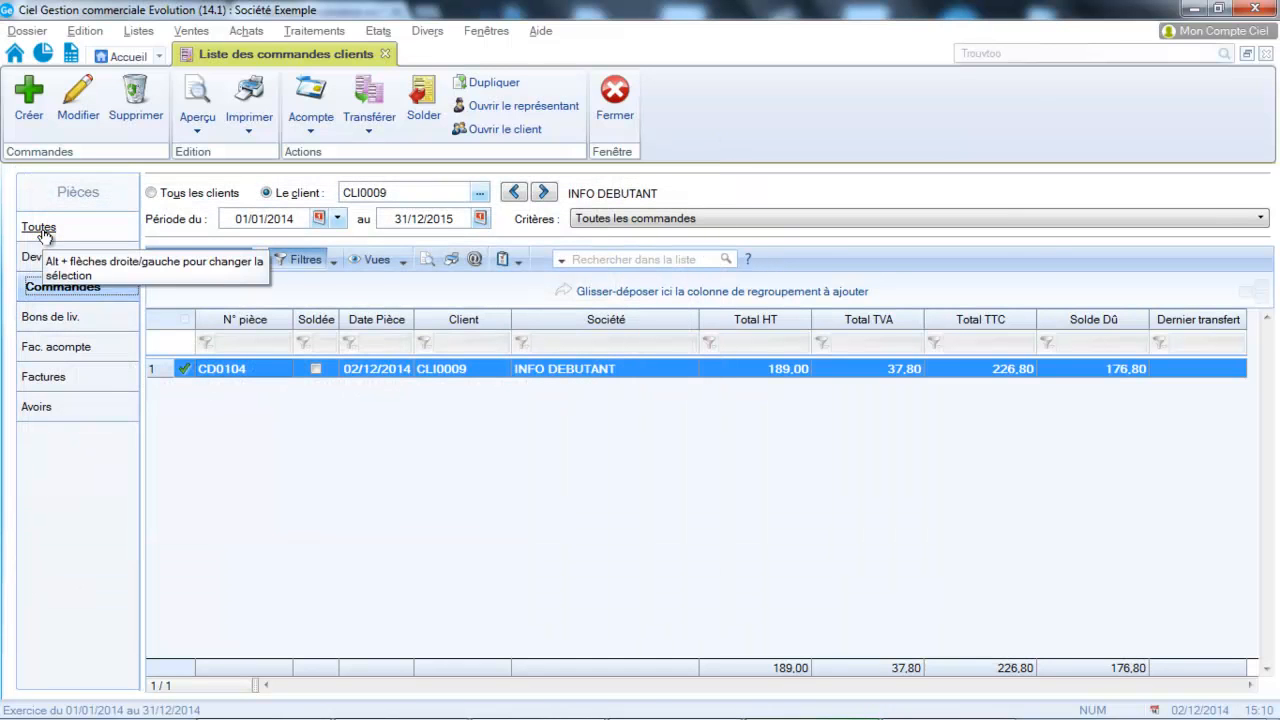
# - Check the client's deposit invoices and return to the list of customer orders
pyautogui.click(53, 355)
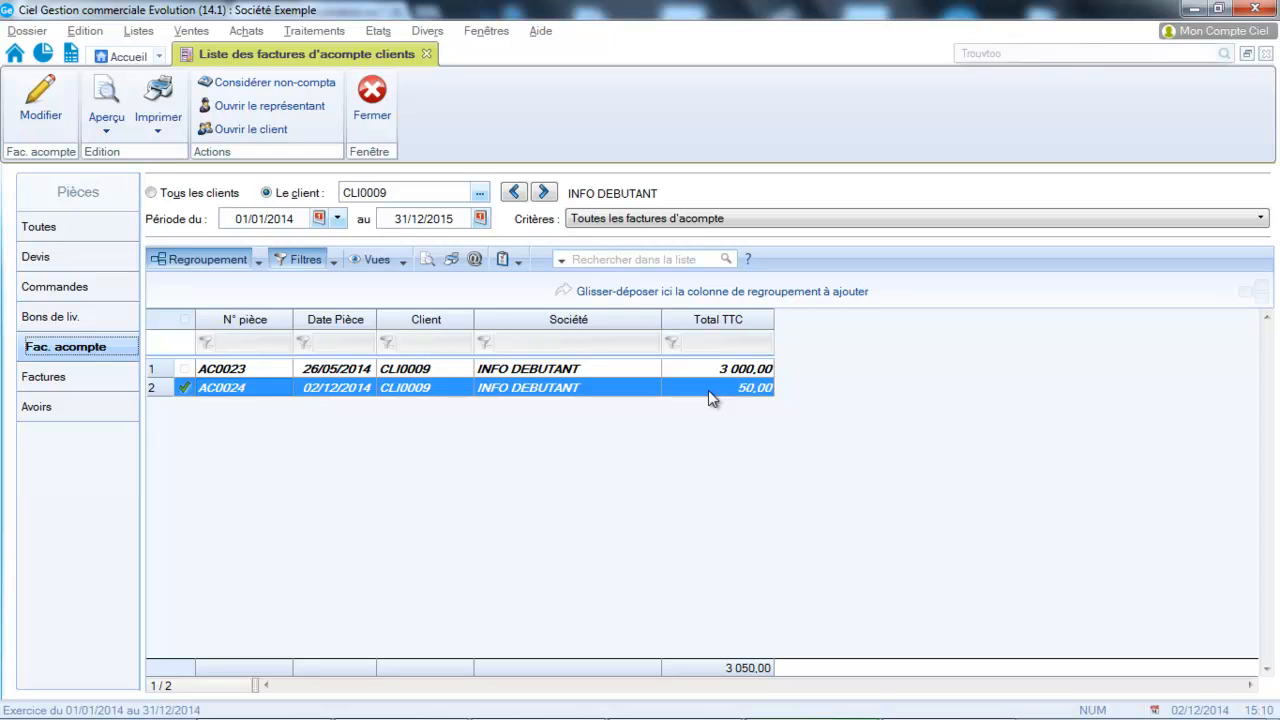
pyautogui.click(75, 291)
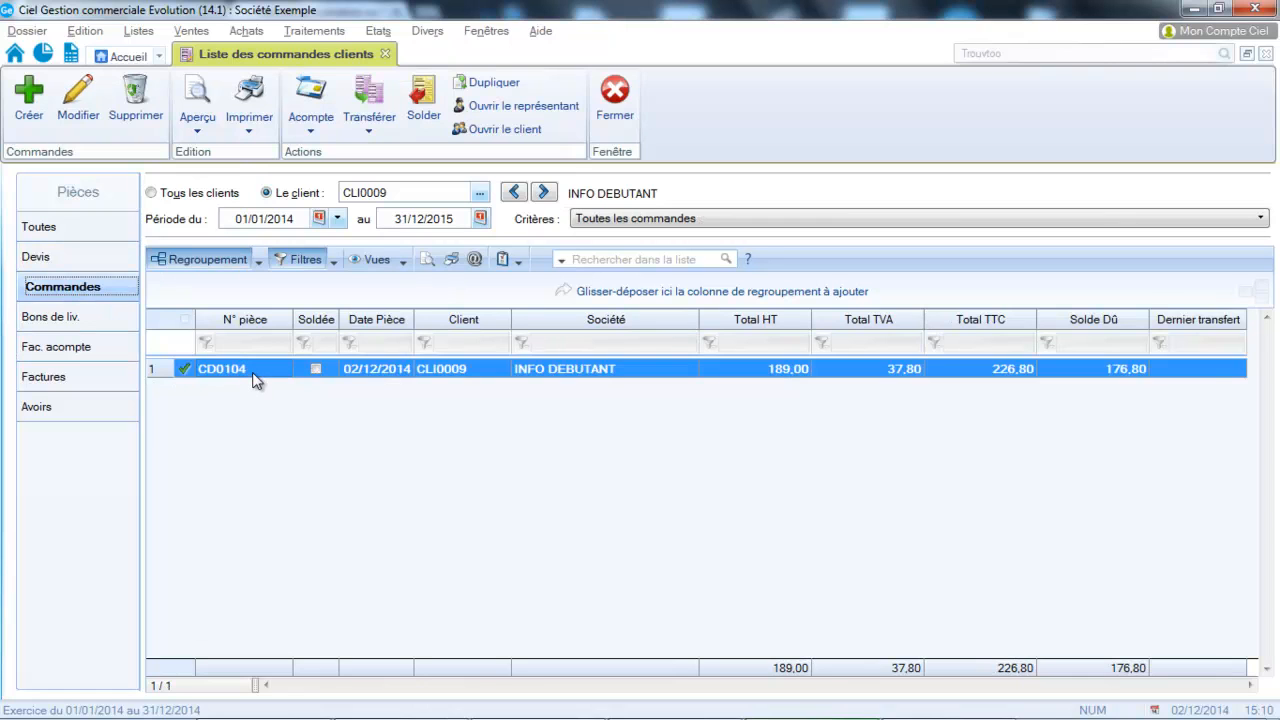
# - Transfer the INFO DEBUTANT customer order into an invoice without validating, printing, previewing or e-mailing it
pyautogui.click(366, 125)
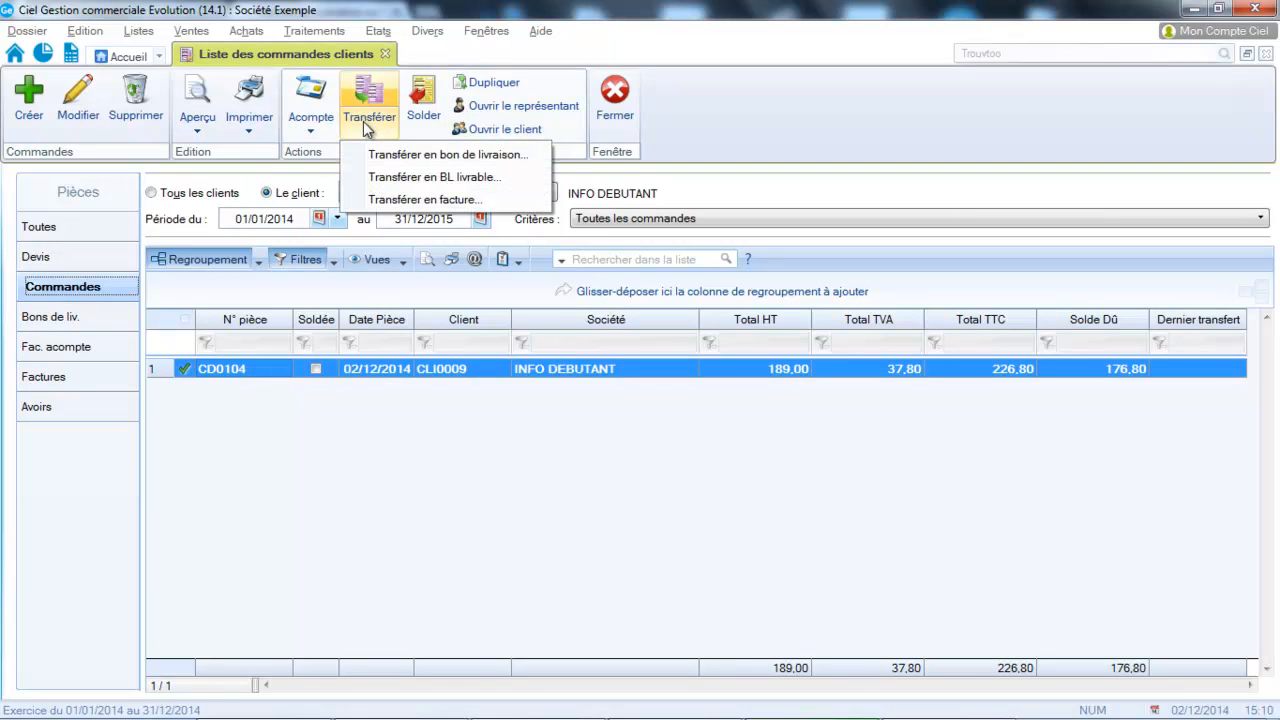
pyautogui.click(373, 200)
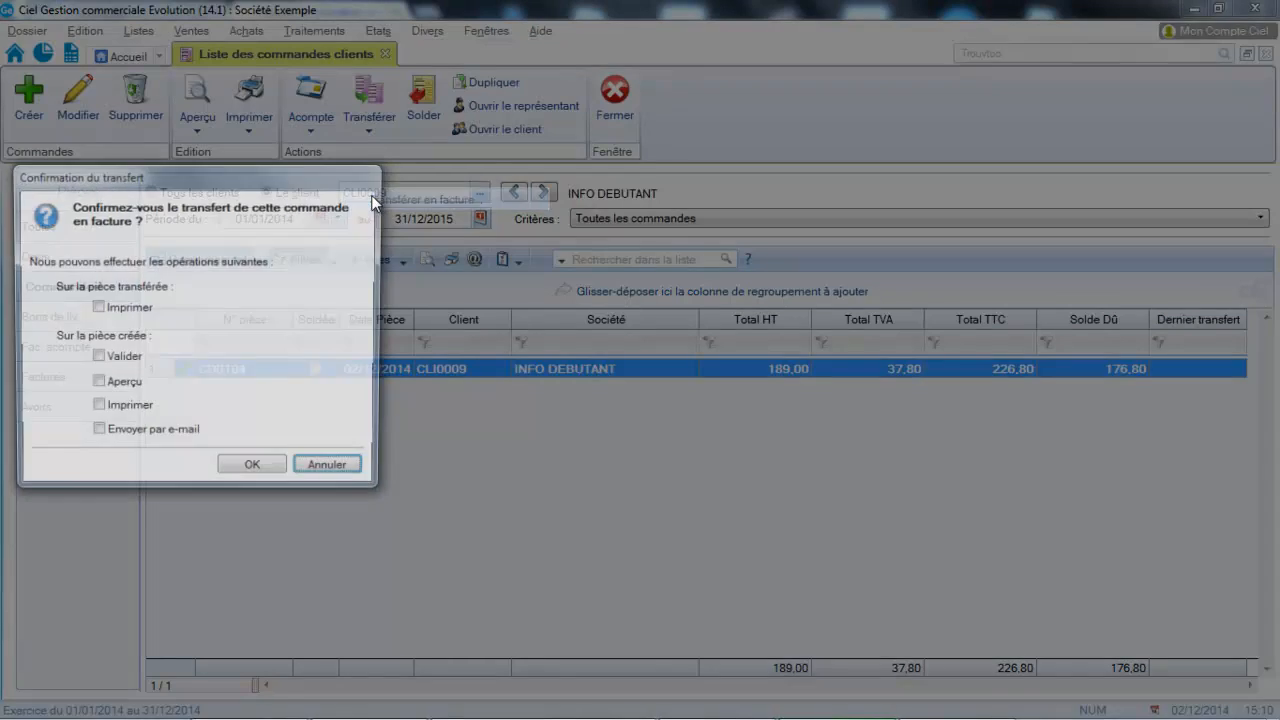
pyautogui.click(256, 466)
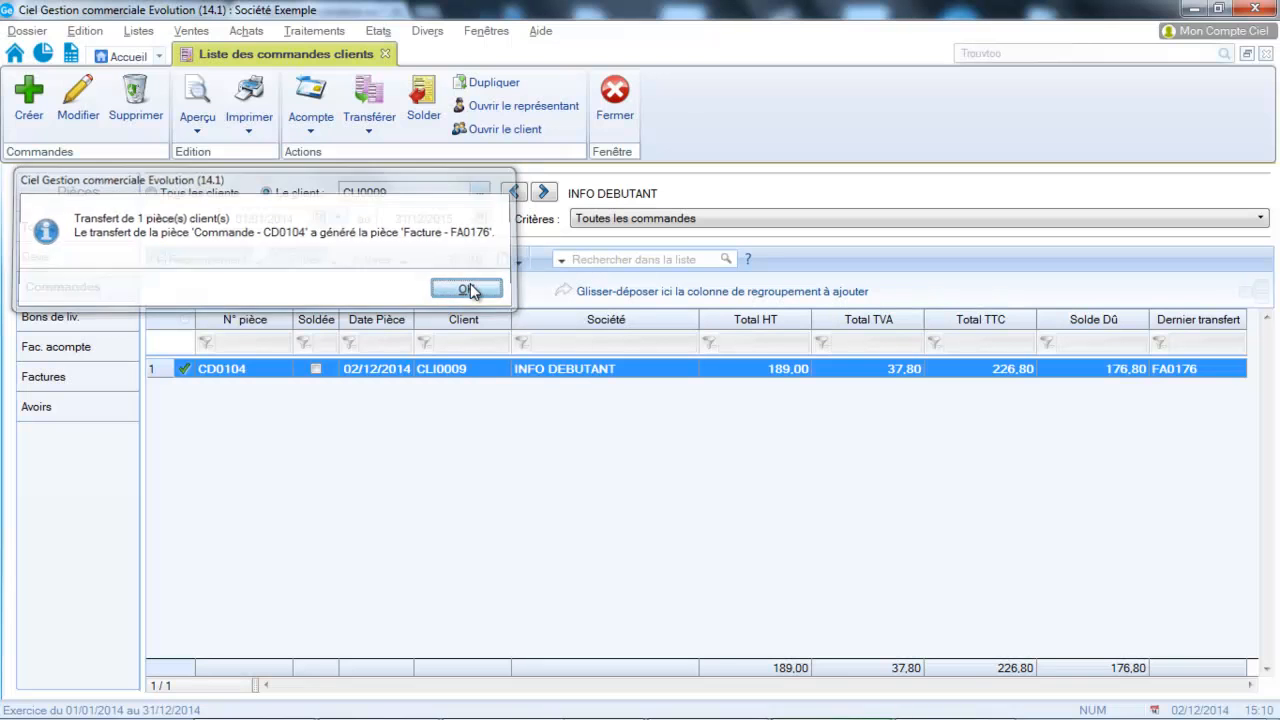
pyautogui.click(468, 287)
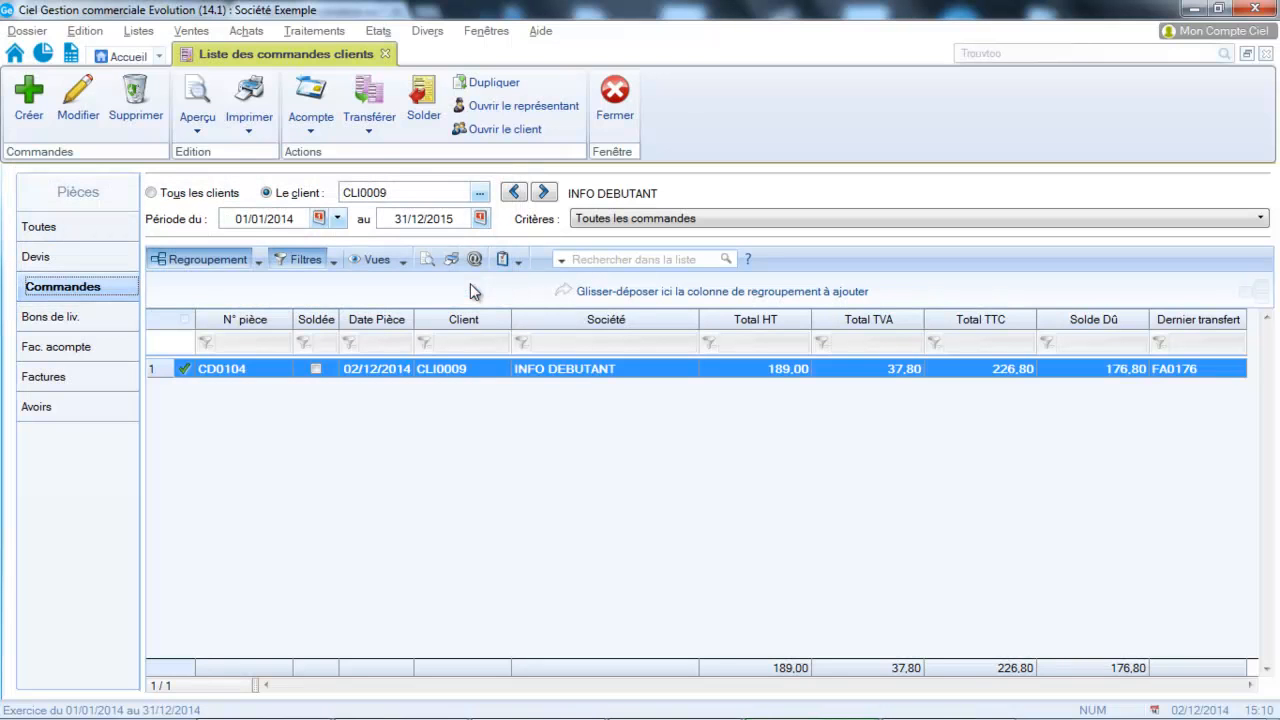
# - Open the INFO DEBUTANT invoice dated 02/12/2014, check the deposit in its footer totals, and close it
pyautogui.click(46, 380)
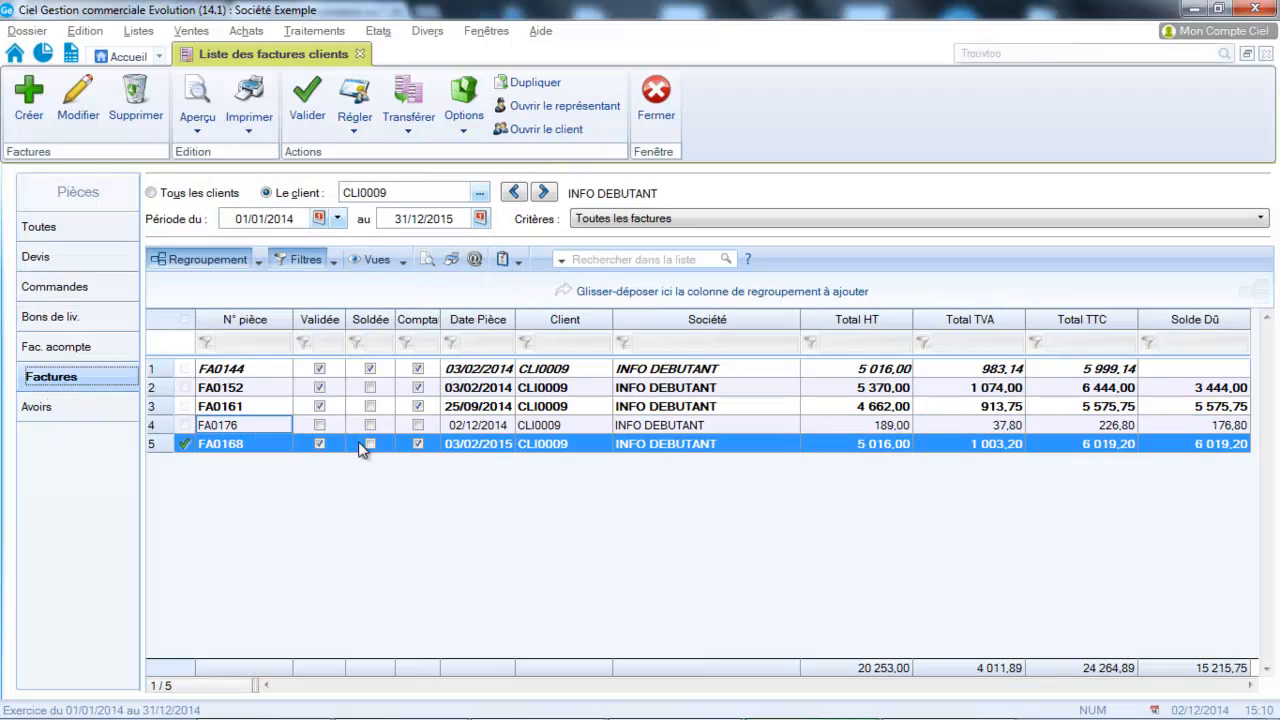
pyautogui.doubleClick(480, 427)
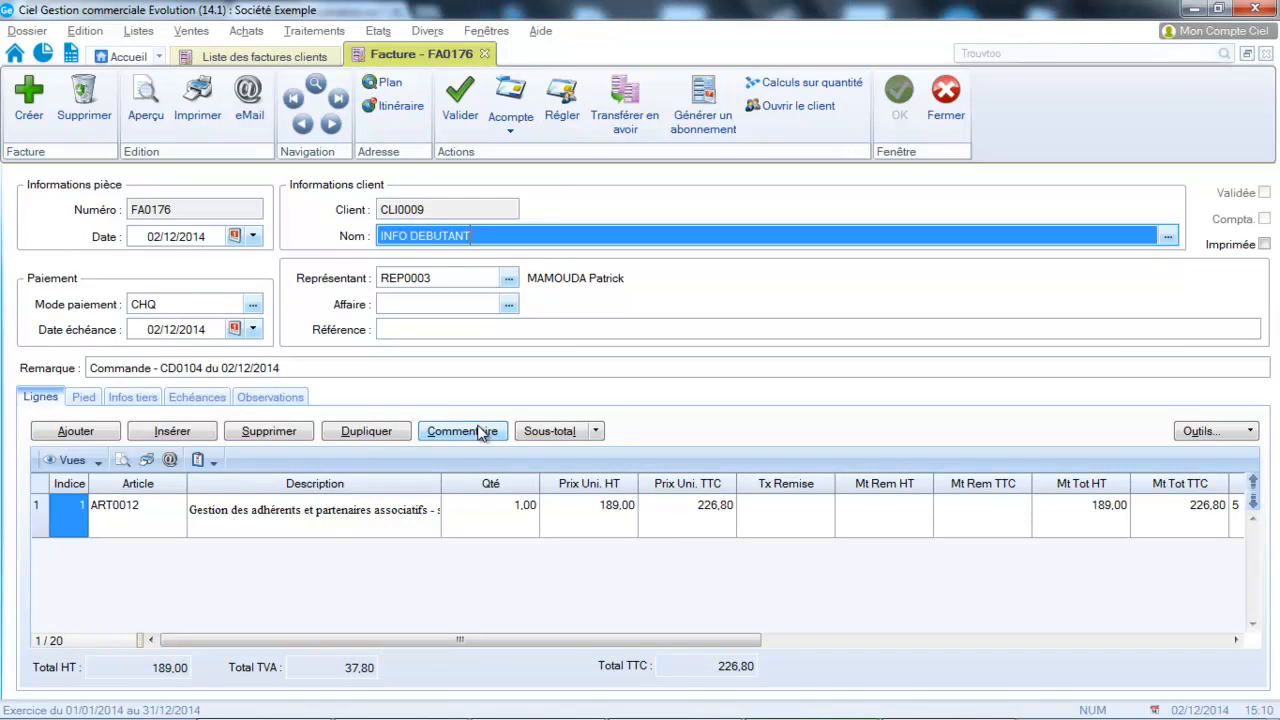
pyautogui.click(82, 398)
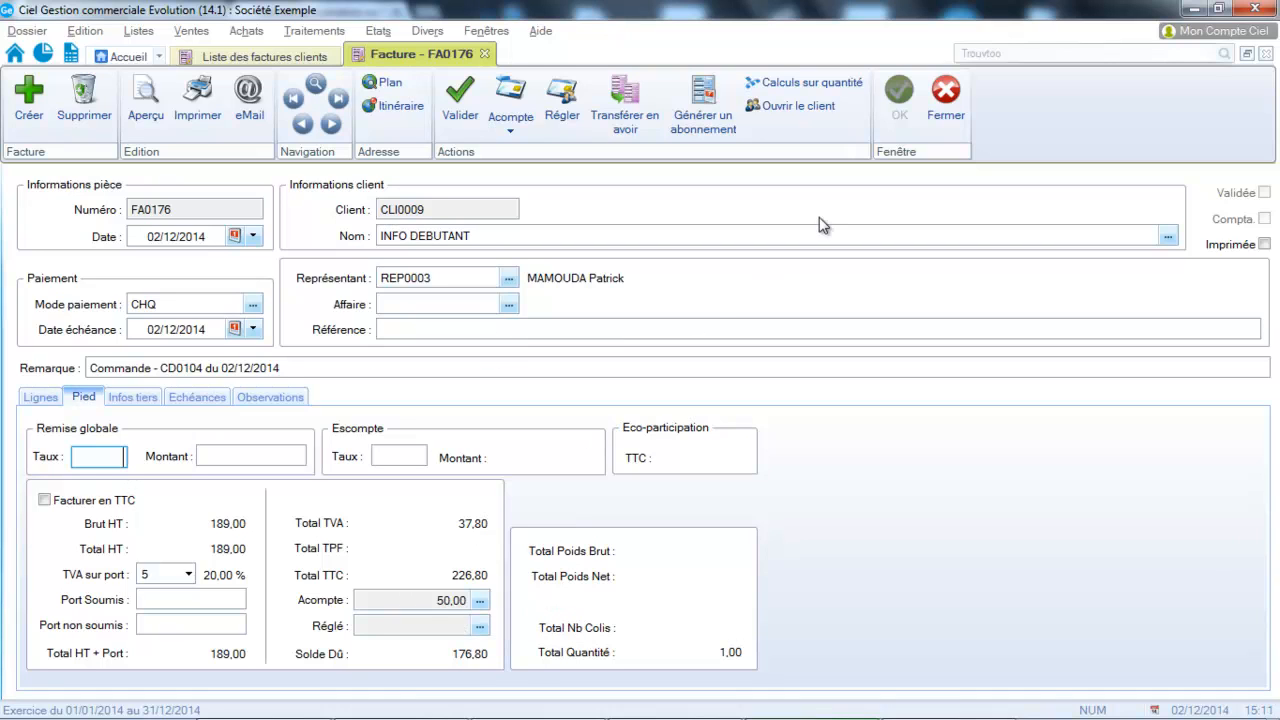
pyautogui.click(945, 107)
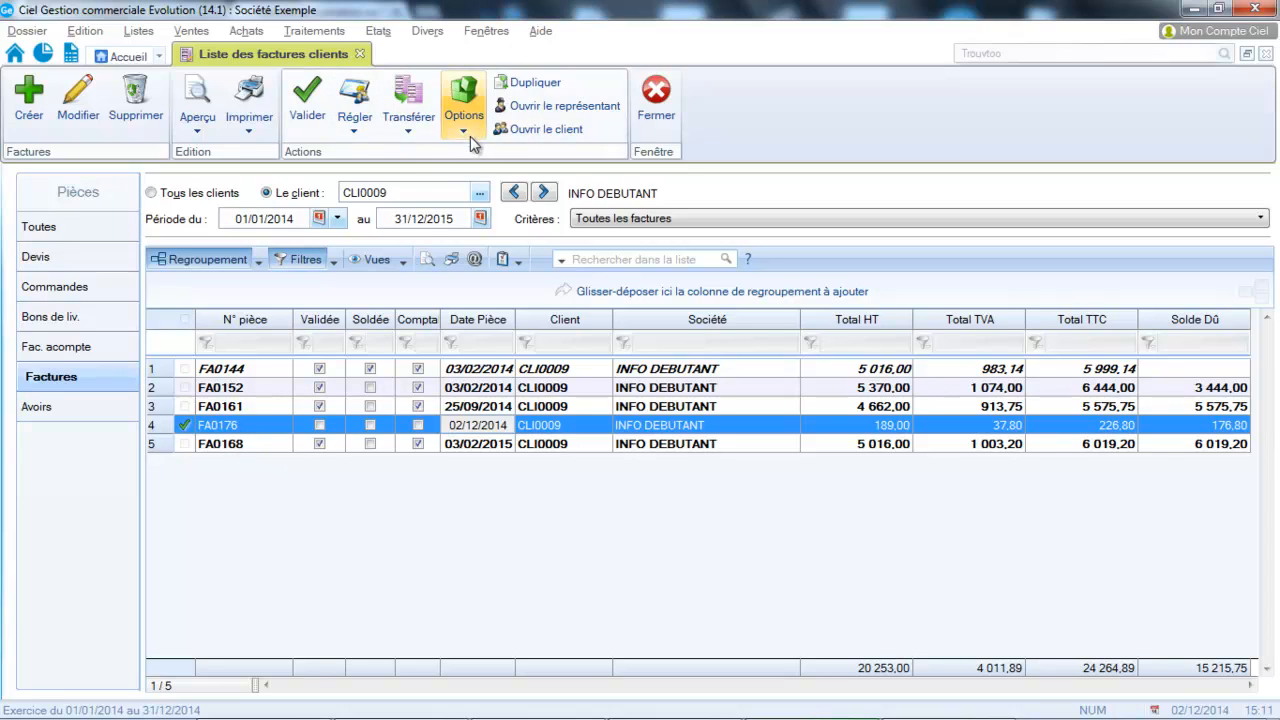
# - Reopen the 02/12/2014 invoice to review its deposit and payment commands, close it, and return to the home page
pyautogui.doubleClick(302, 424)
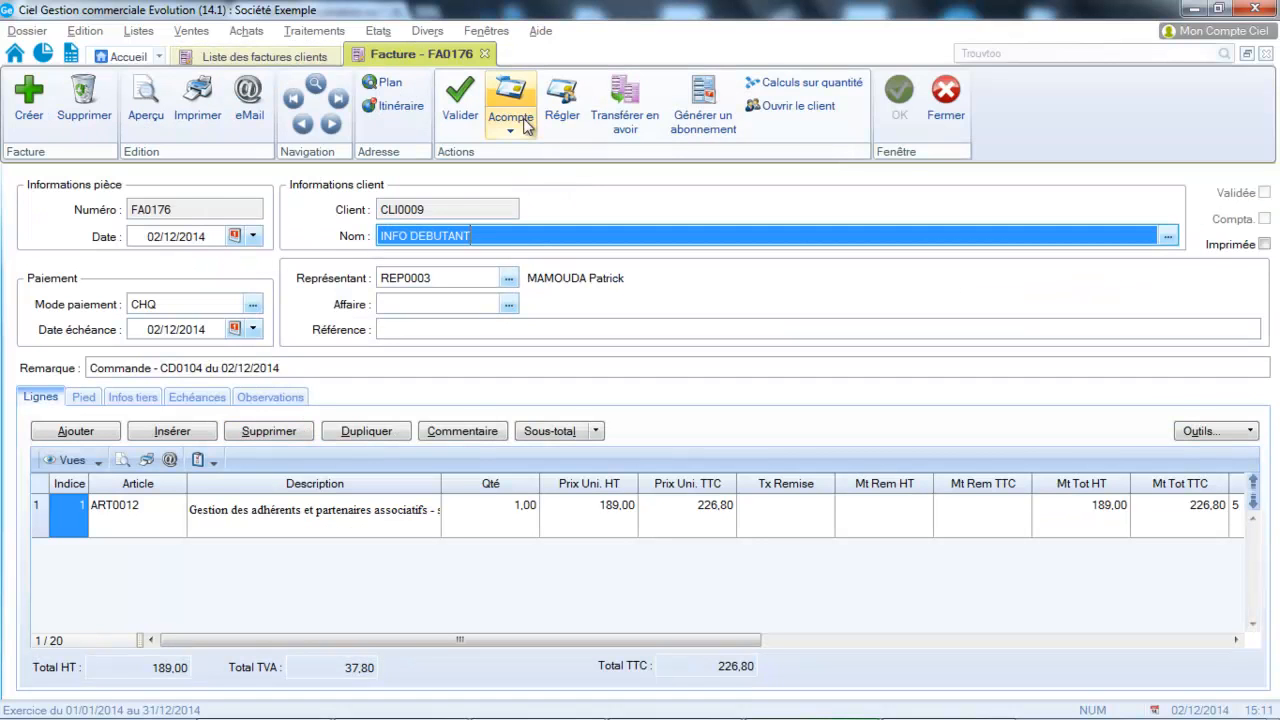
pyautogui.click(935, 122)
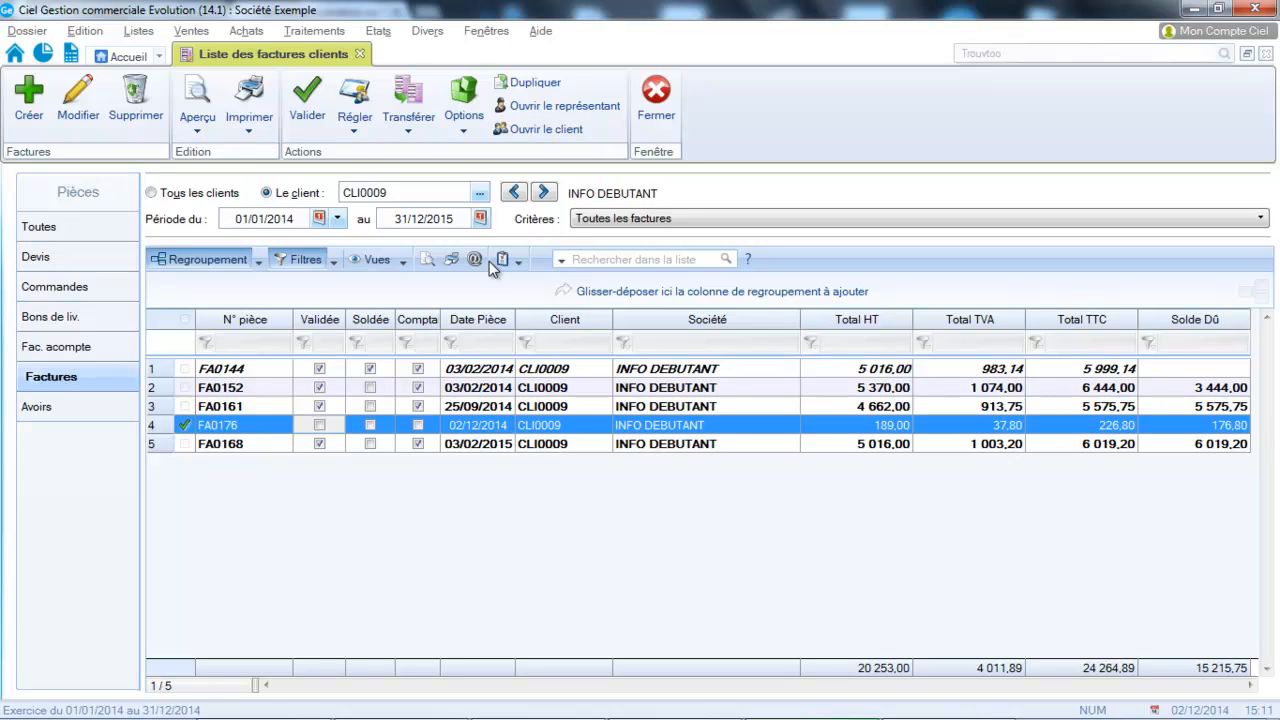
pyautogui.click(658, 118)
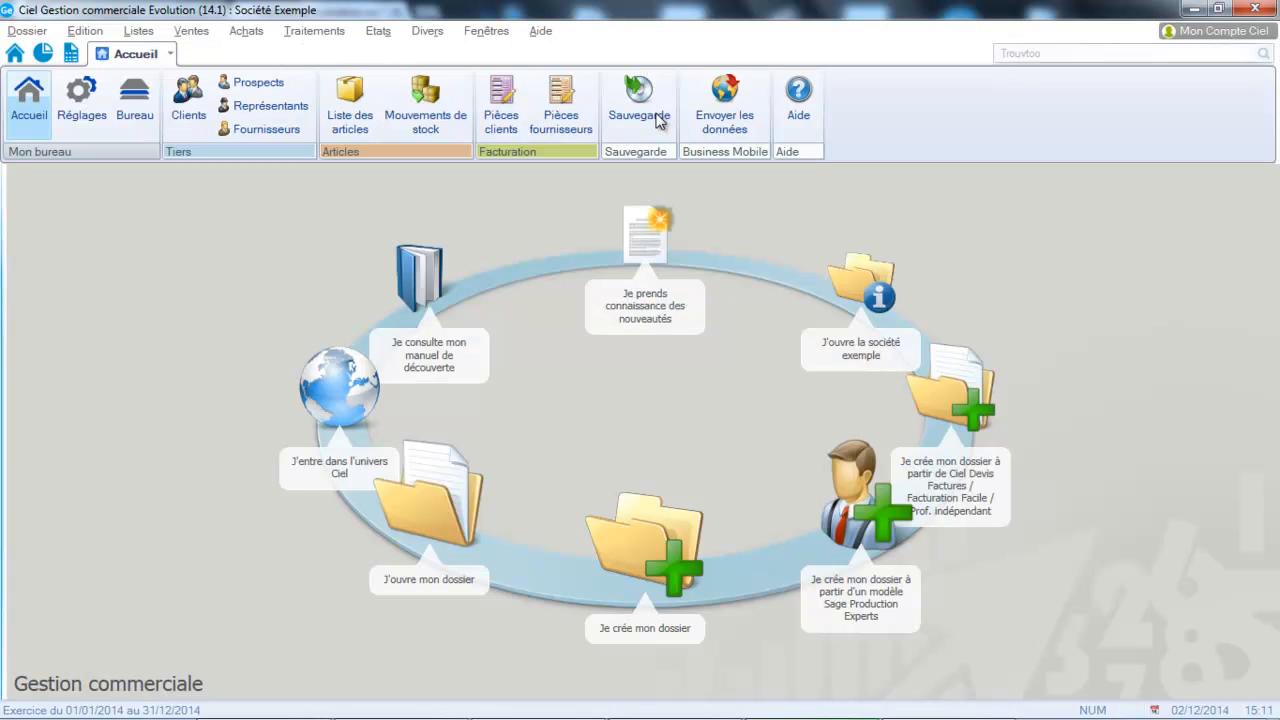